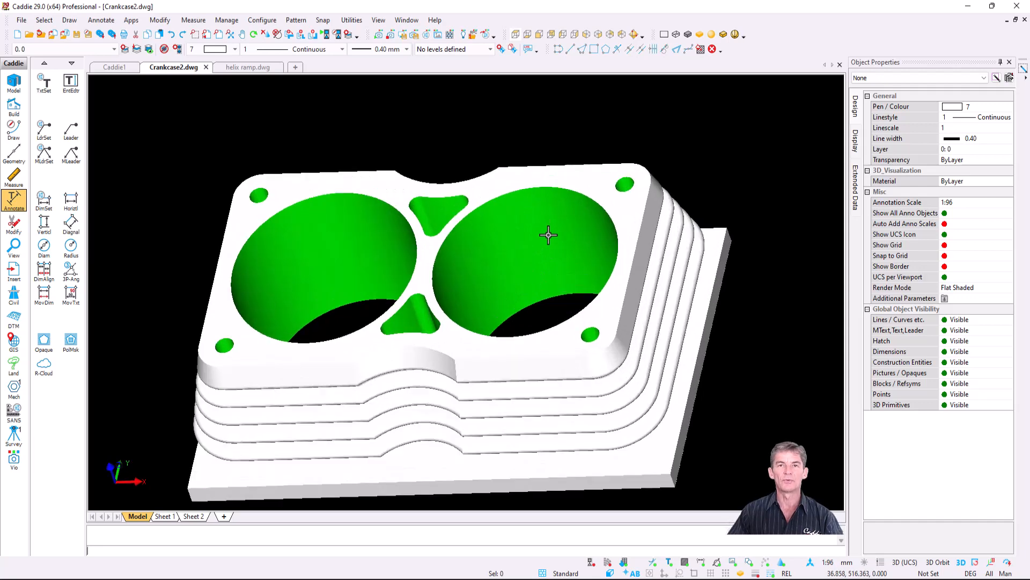
- Switch to the top view and examine the crankcase's 2D plan outline with its bores and bolt holes
scroll(548, 235, "down", 2)
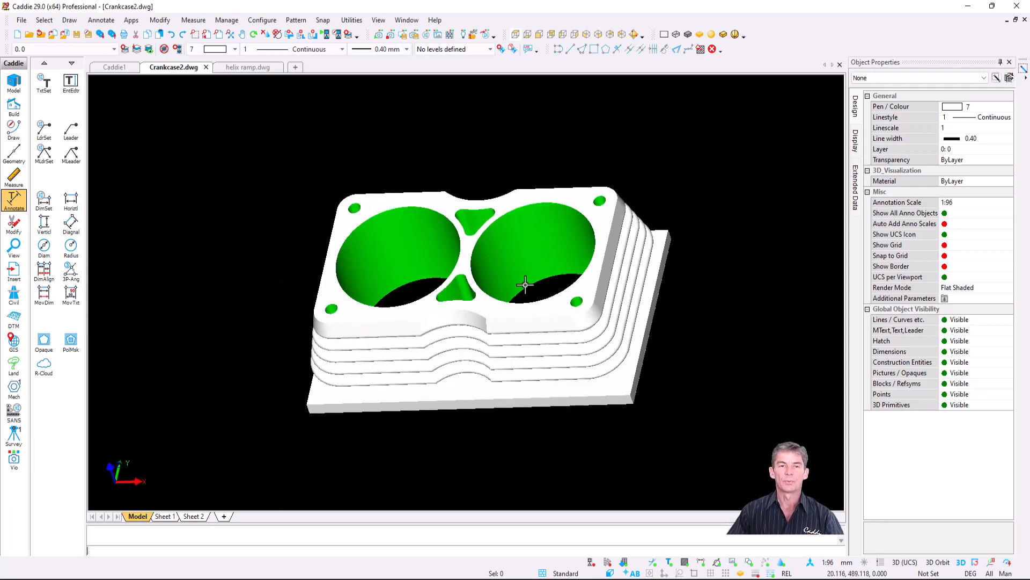
key("t")
mouse_move(431, 426)
middle_mouse_down()
mouse_move(550, 329)
mouse_move(543, 299)
middle_mouse_up()
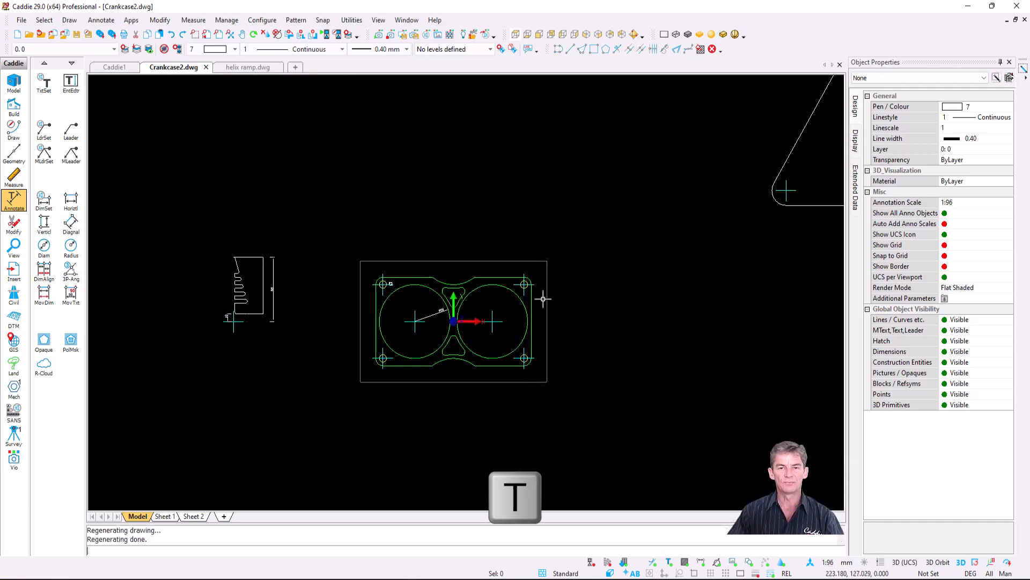
scroll(427, 320, "up", 4)
scroll(515, 308, "up", 2)
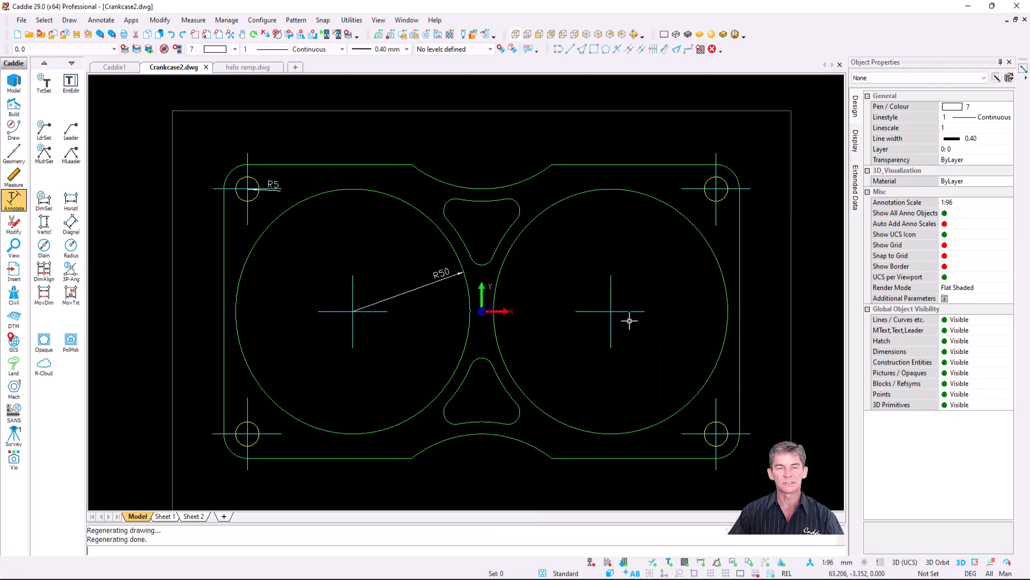
scroll(598, 320, "down", 2)
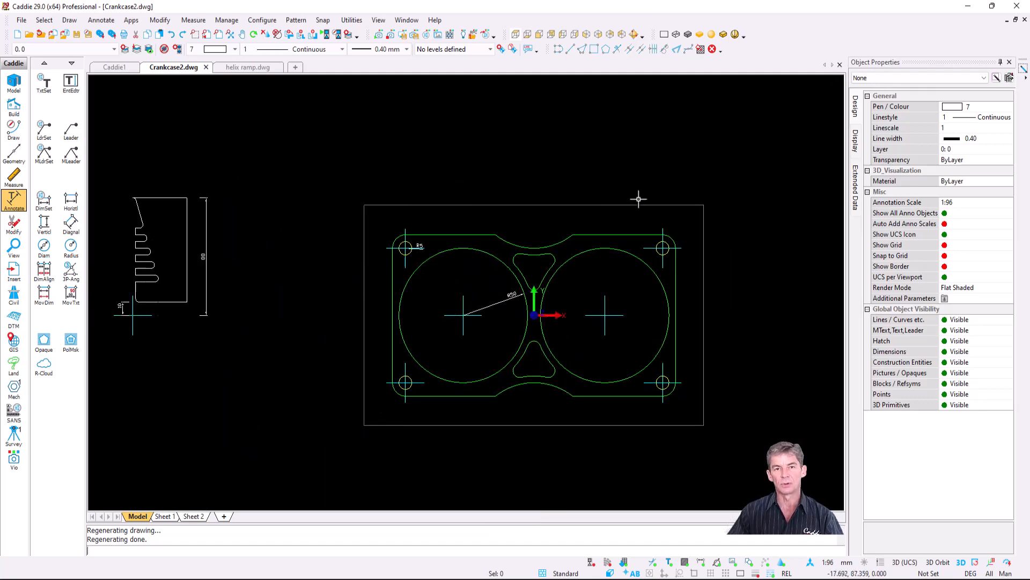
scroll(604, 312, "up", 1)
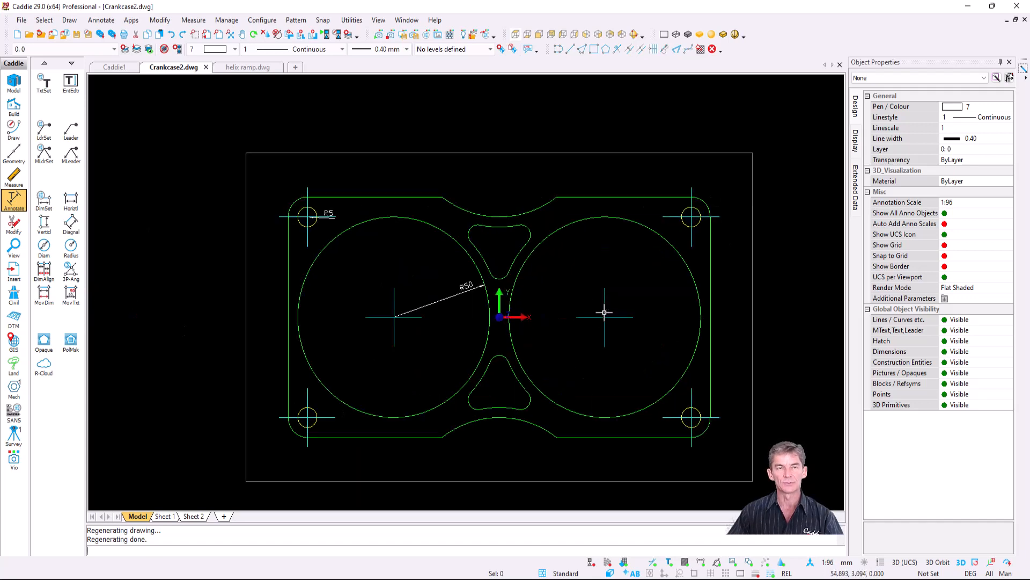
- Draw a solid cylinder centred on the plan's upper-left R5 bolt hole, with base radius 5 and height 100
left_click(69, 20)
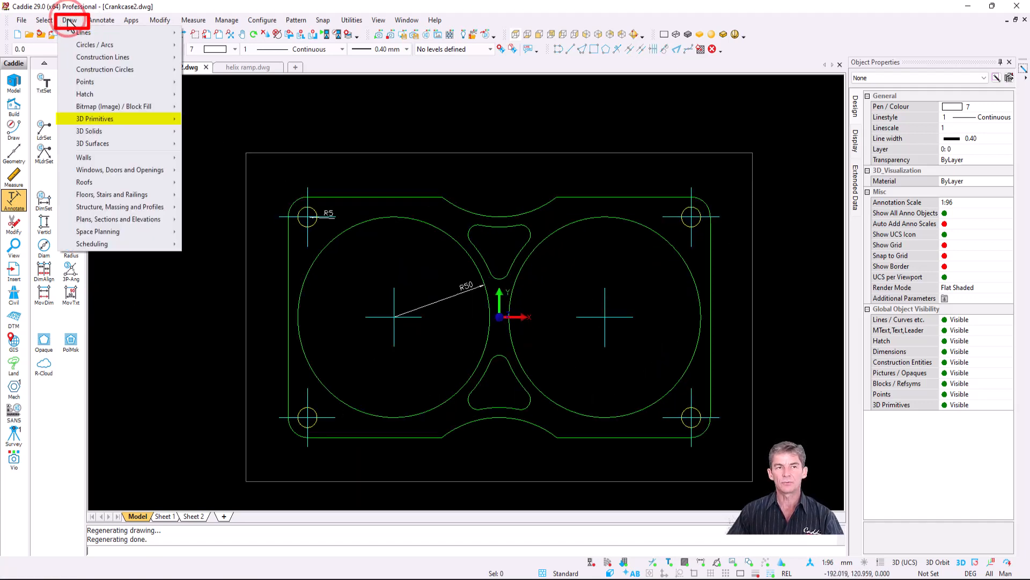
mouse_move(138, 121)
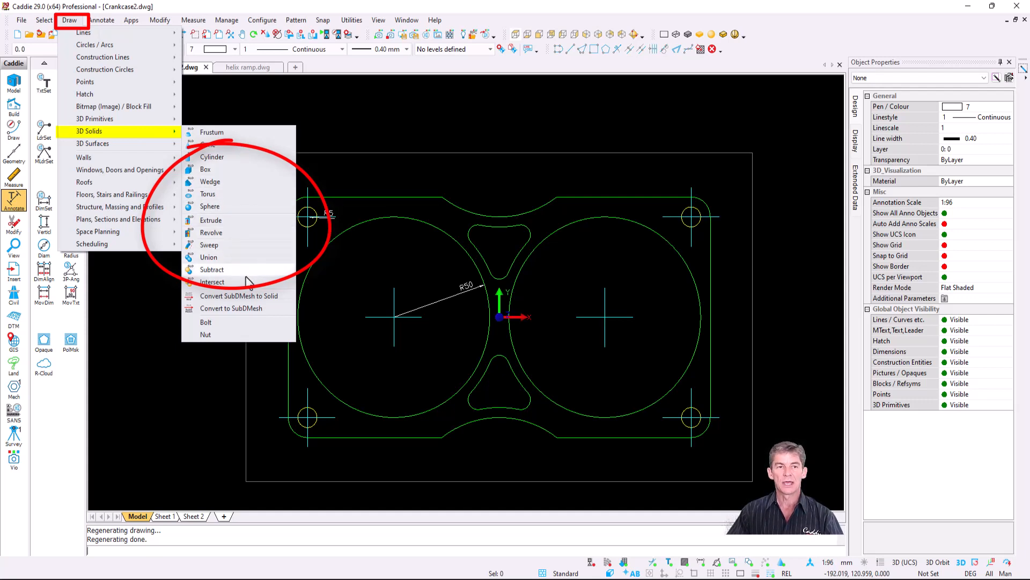
left_click(241, 160)
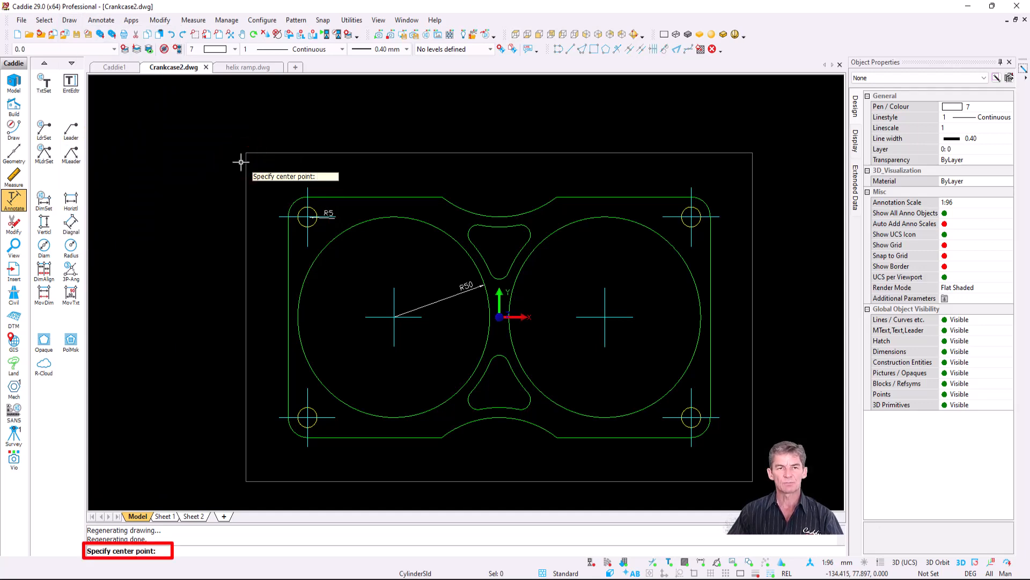
middle_click_drag(323, 260, 304, 211, "shift")
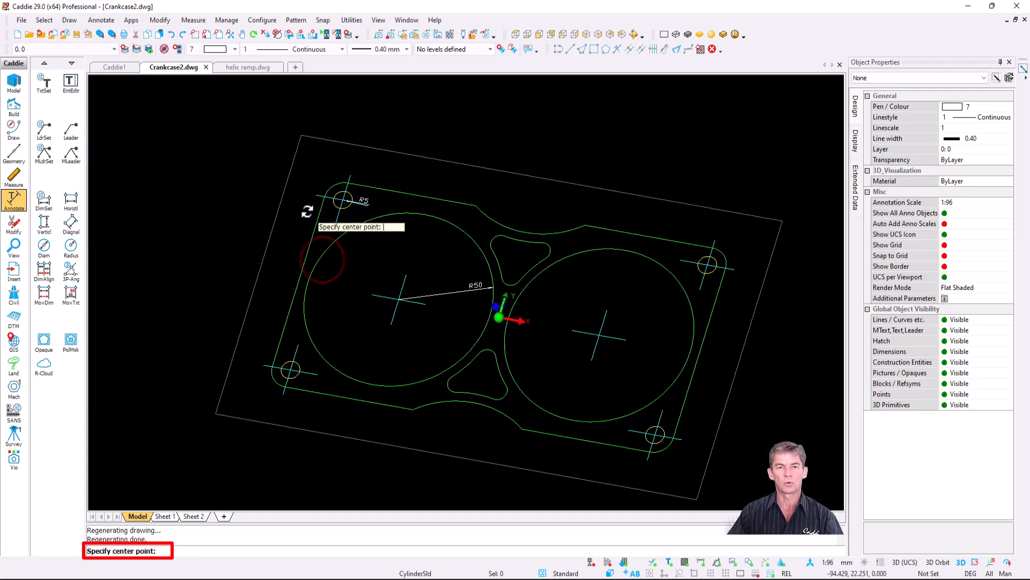
scroll(341, 201, "up", 5)
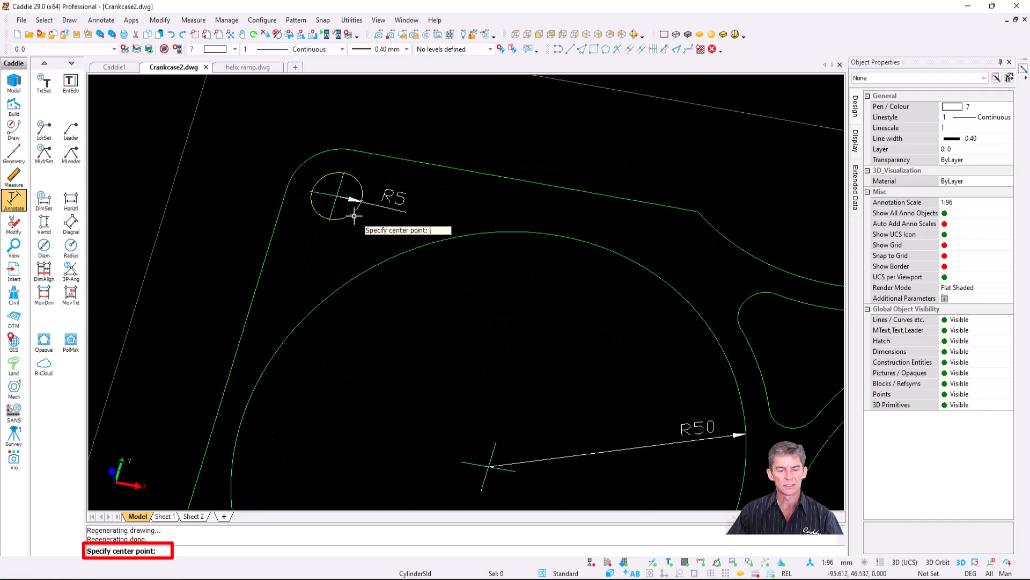
left_click(338, 197)
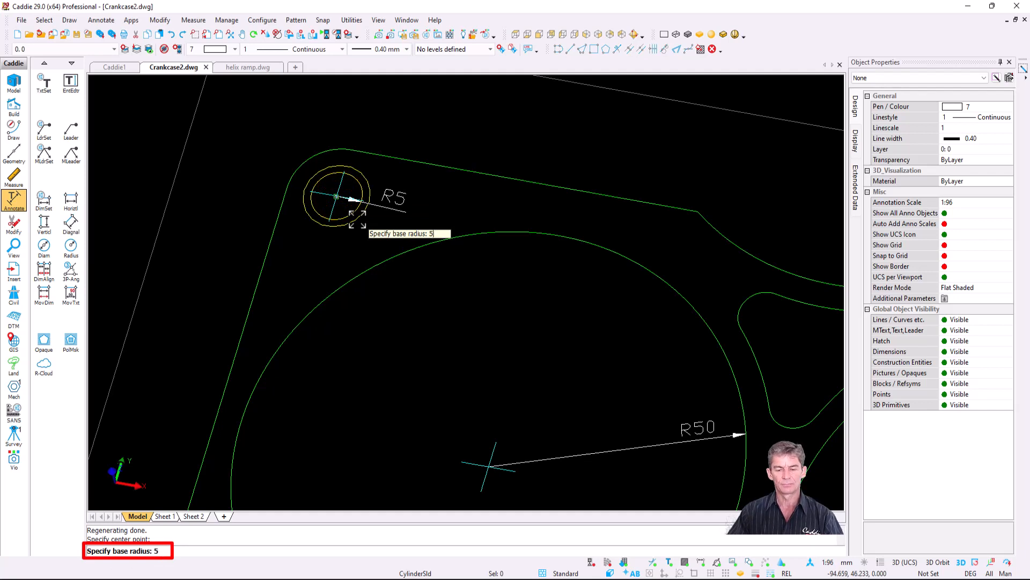
type("5")
key("Return")
scroll(357, 217, "down", 3)
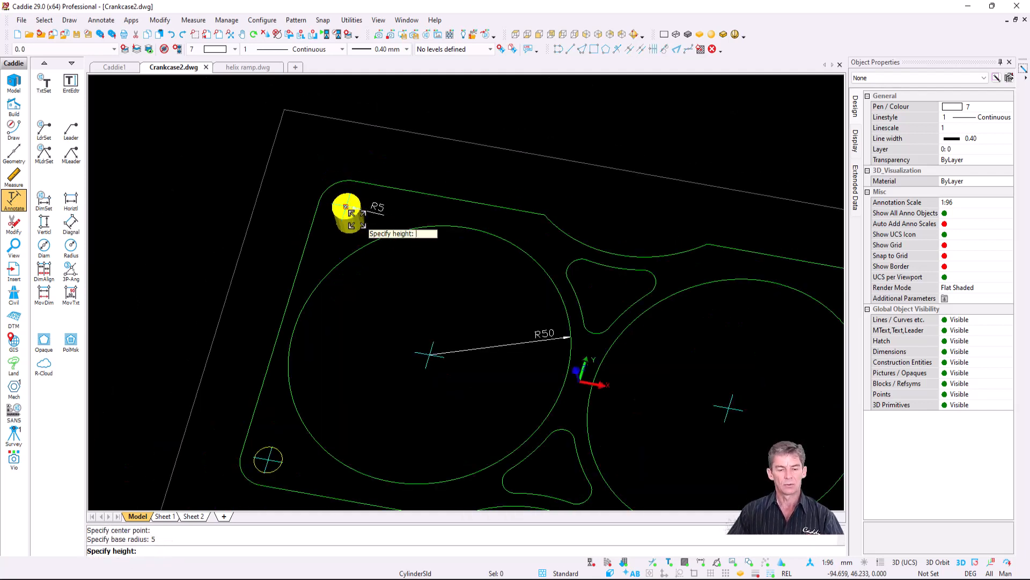
scroll(351, 213, "down", 2)
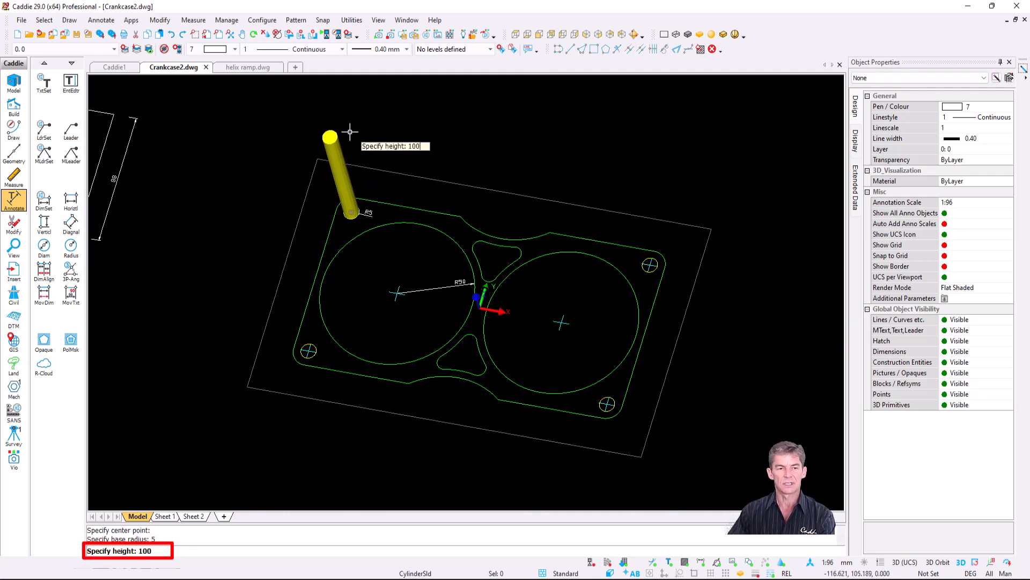
key("Return")
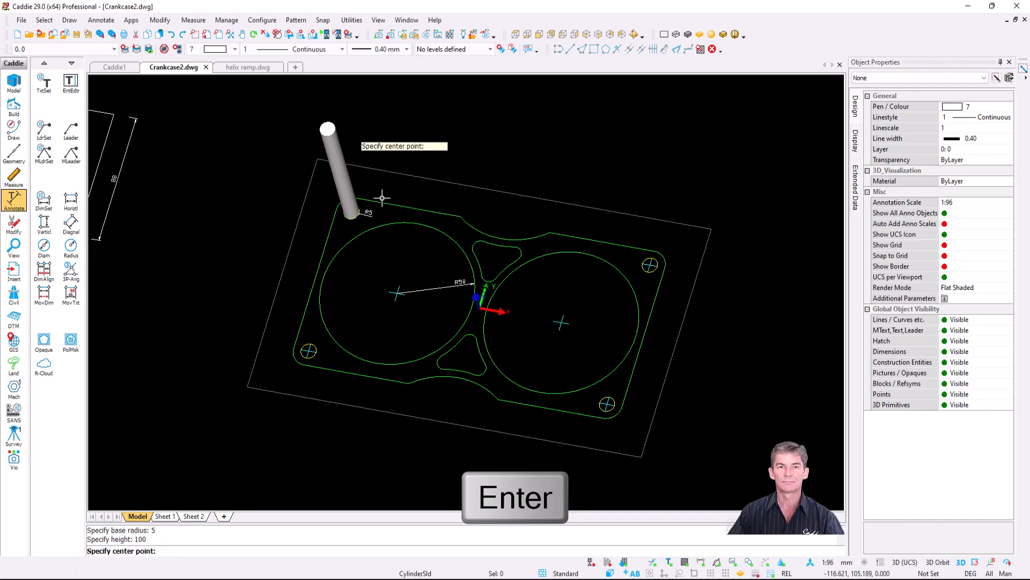
key("Escape")
- Copy the bolt-hole cylinder from its base centre to the centres of the other three corner holes
left_click(346, 189)
scroll(352, 206, "up", 3)
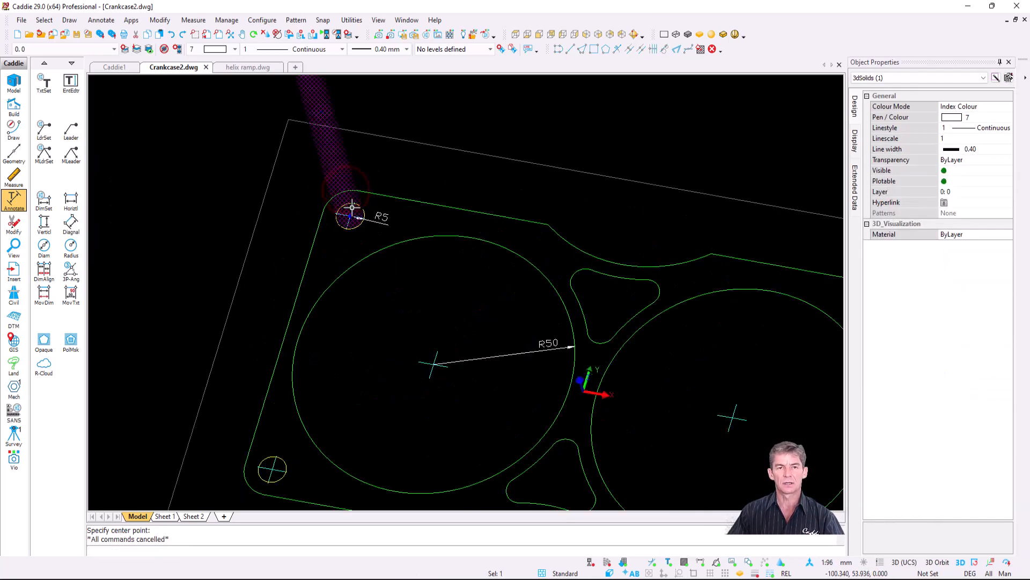
key("ctrl+c")
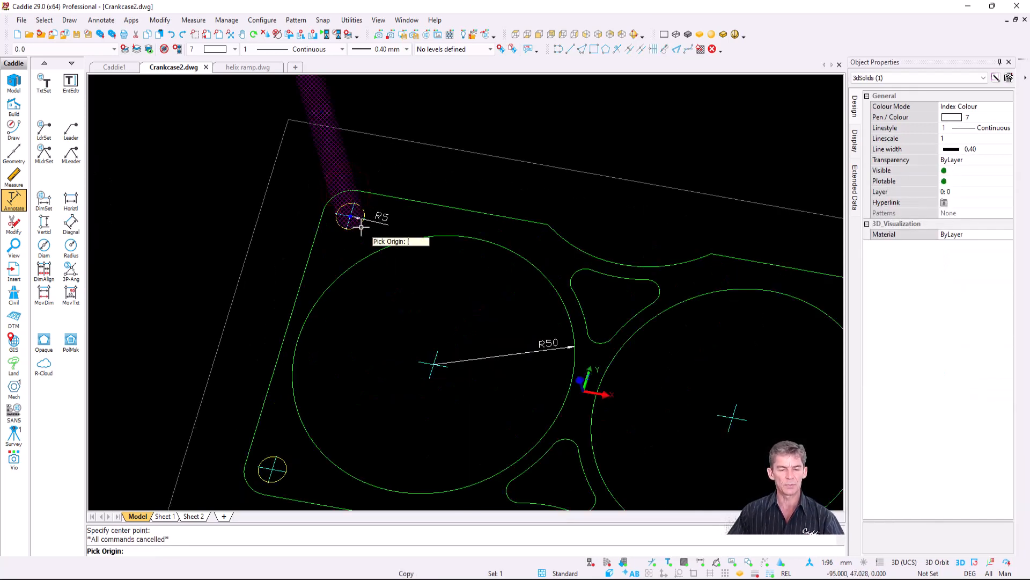
left_click(350, 216)
scroll(501, 264, "down", 5)
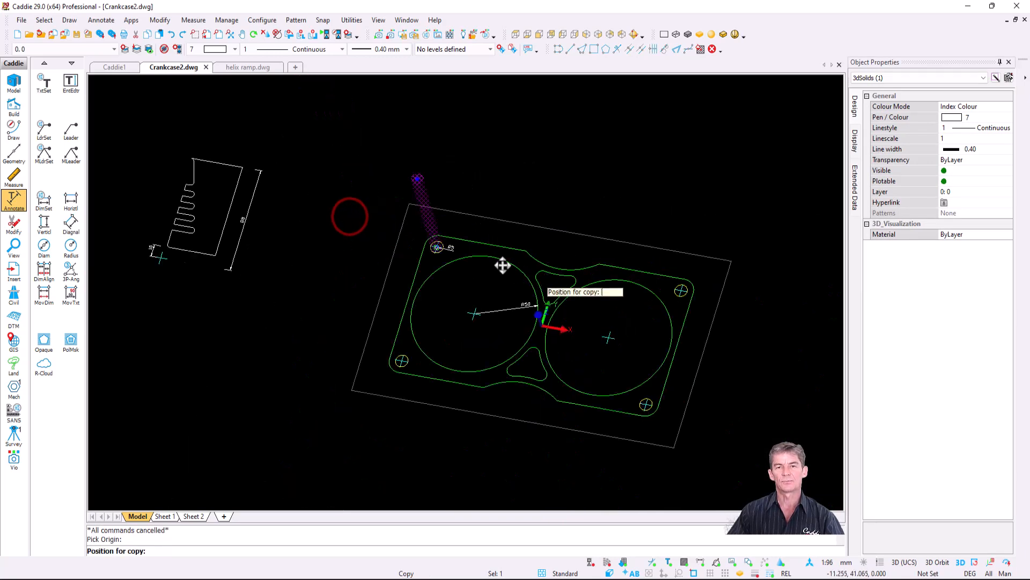
scroll(522, 262, "up", 5)
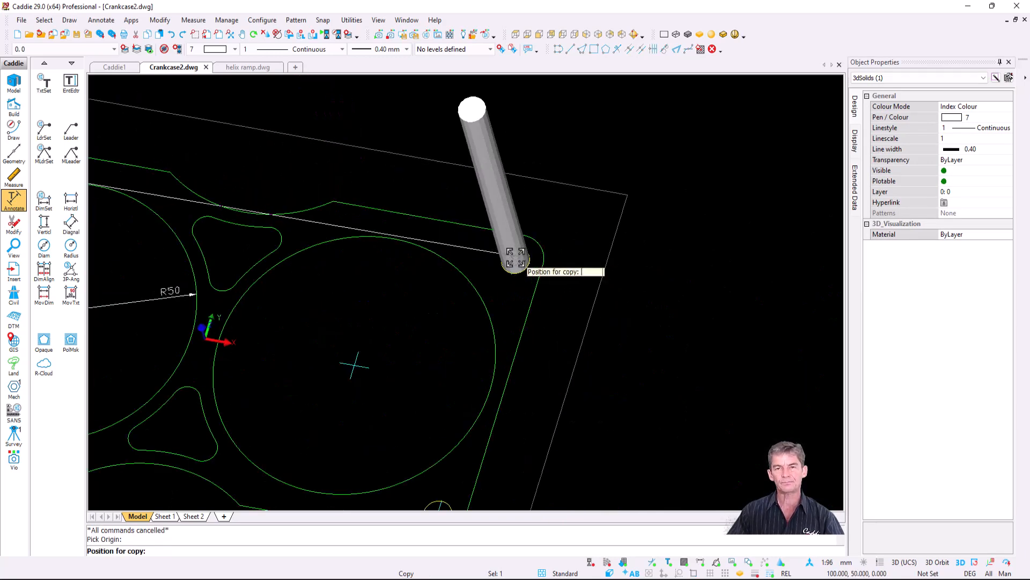
left_click(521, 263)
scroll(507, 279, "down", 5)
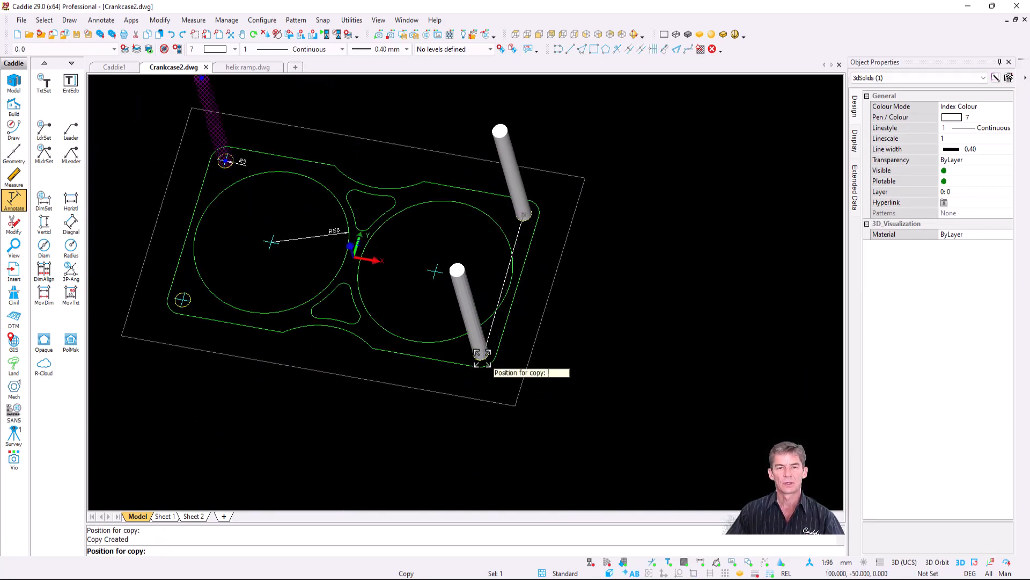
left_click(479, 356)
left_click(168, 309)
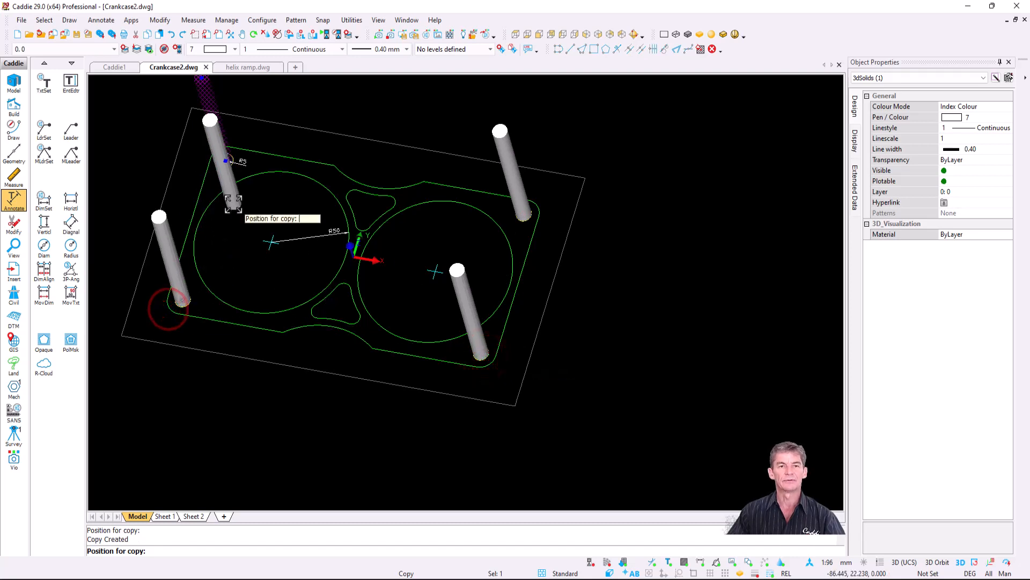
key("Escape")
- Extrude the two large R50 bore circles into solids with a height of 100
middle_click_drag(298, 225, 417, 302)
scroll(479, 313, "up", 1)
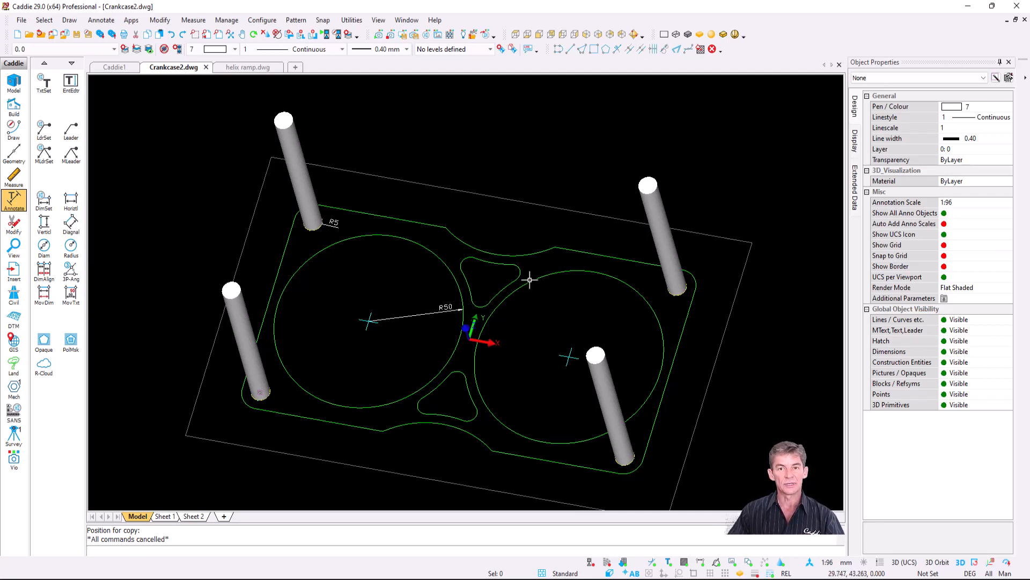
left_click(428, 257)
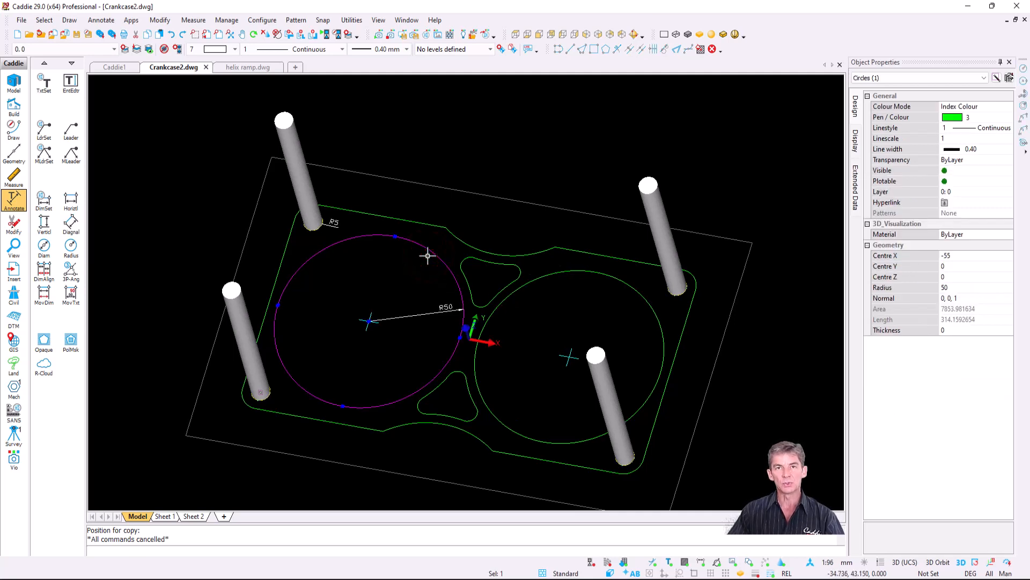
key("Escape")
left_click(69, 20)
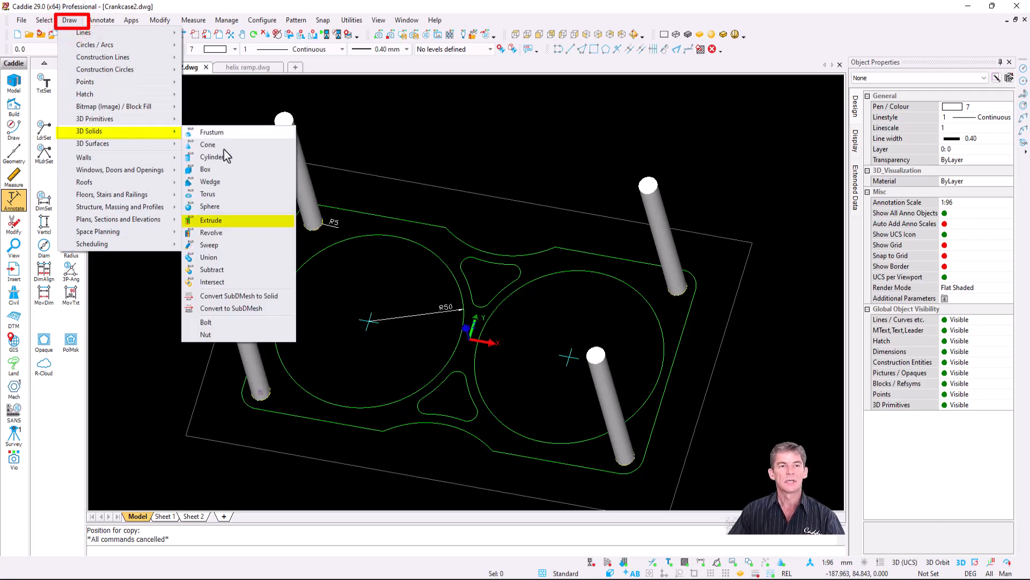
left_click(243, 228)
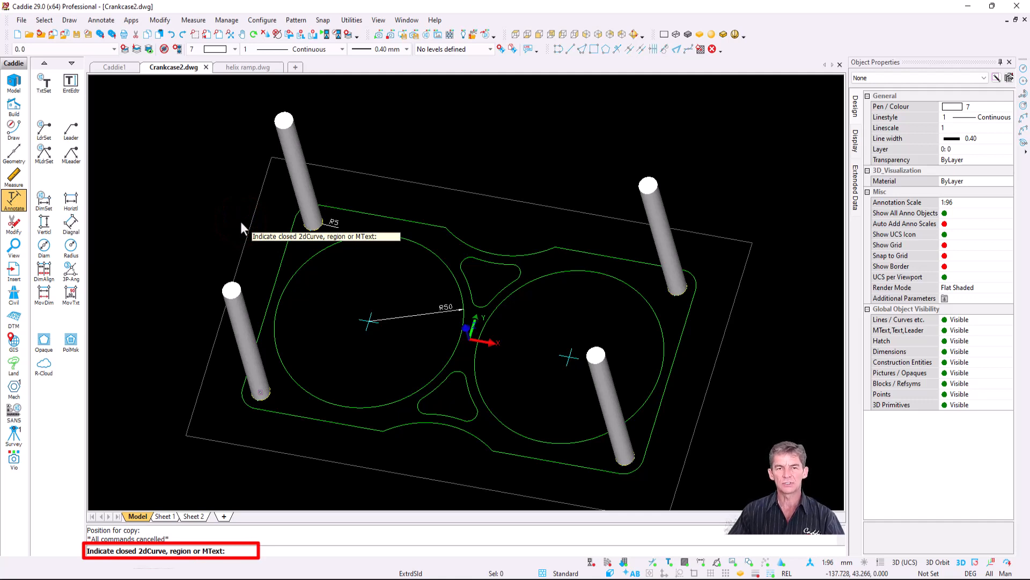
left_click(366, 234)
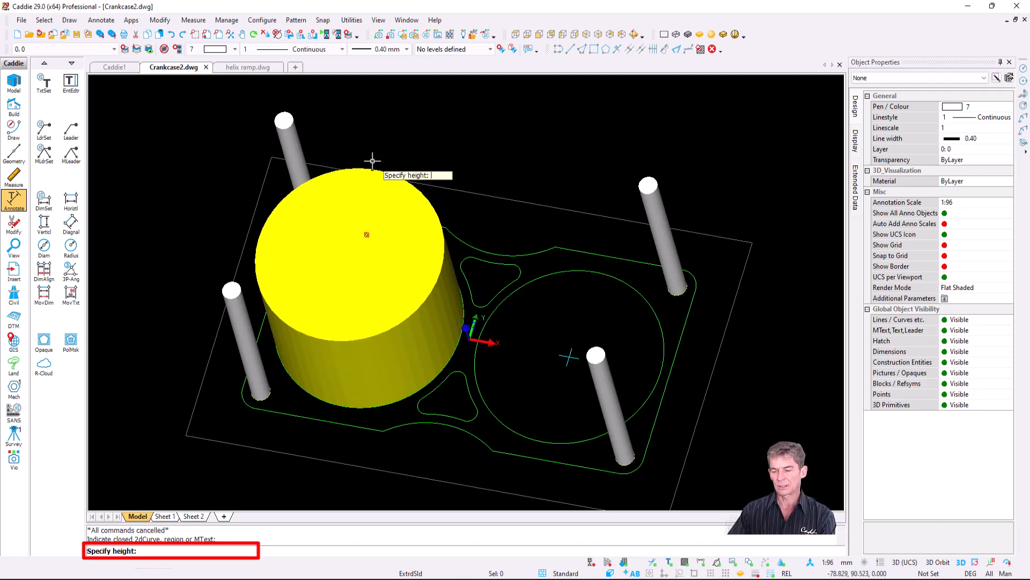
key("Return")
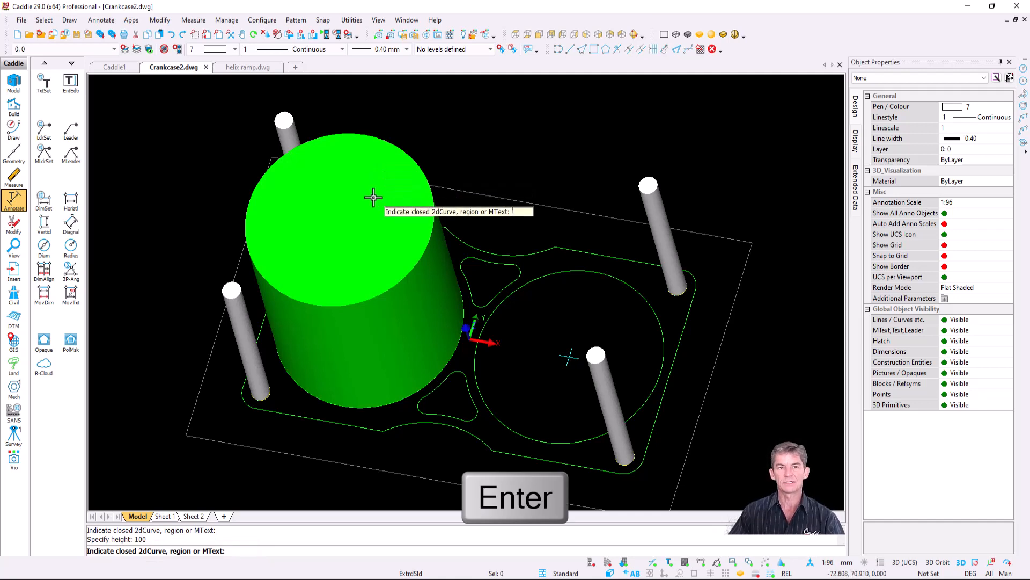
left_click(568, 272)
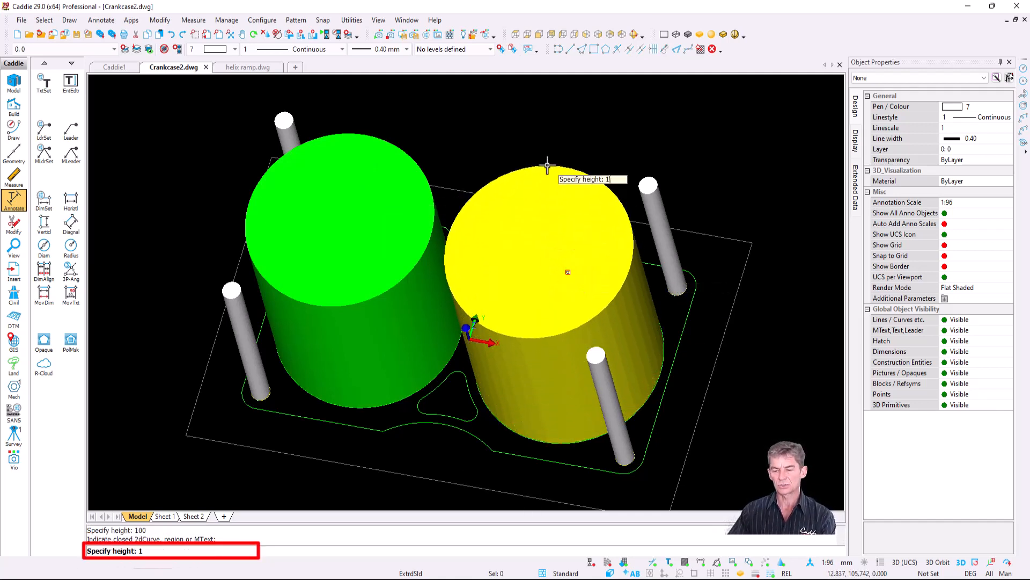
key("Return")
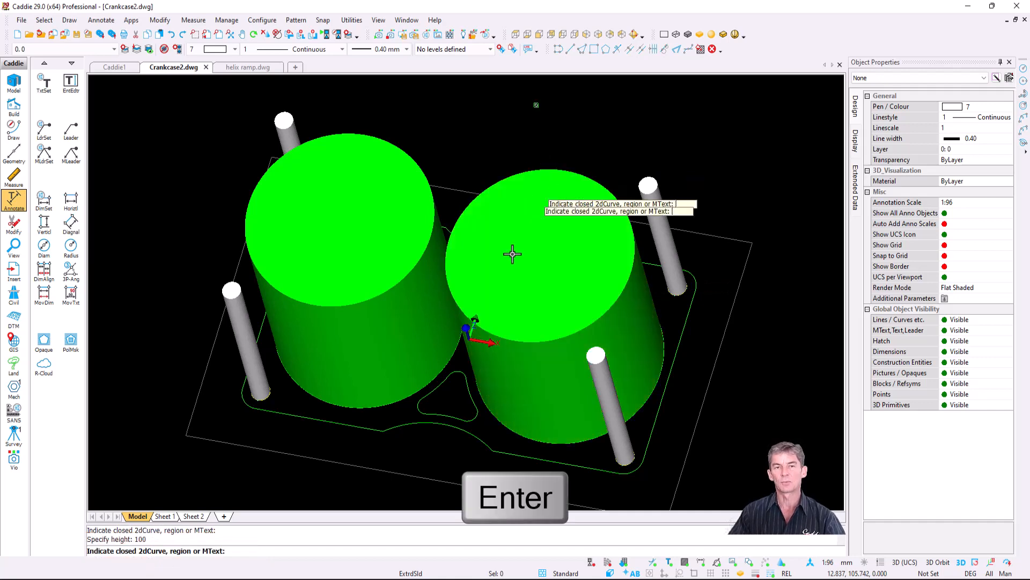
- Extrude both rounded triangular profiles between the bores into solids with a height of 100
middle_click_drag(467, 346, 489, 373)
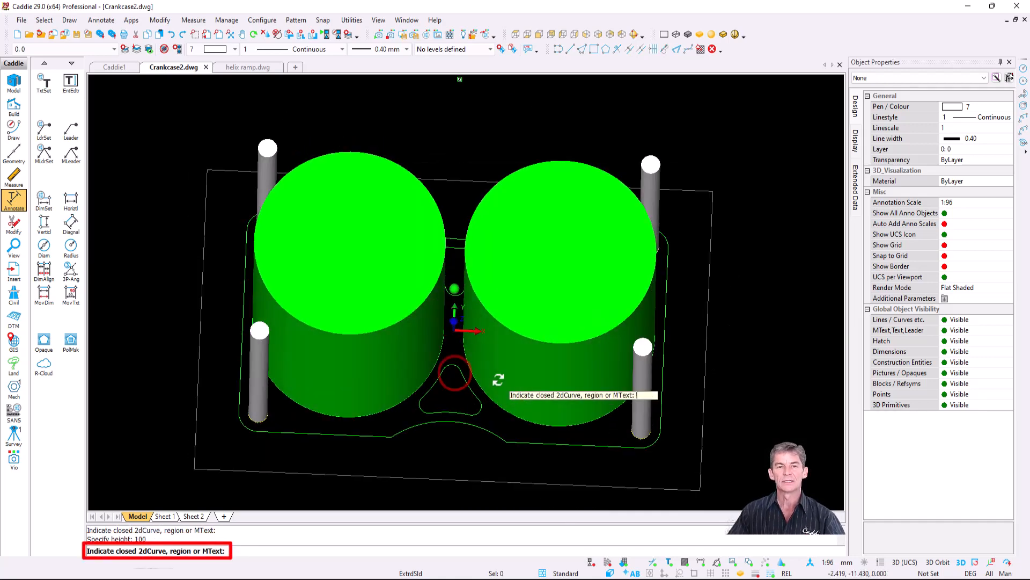
left_click(470, 391)
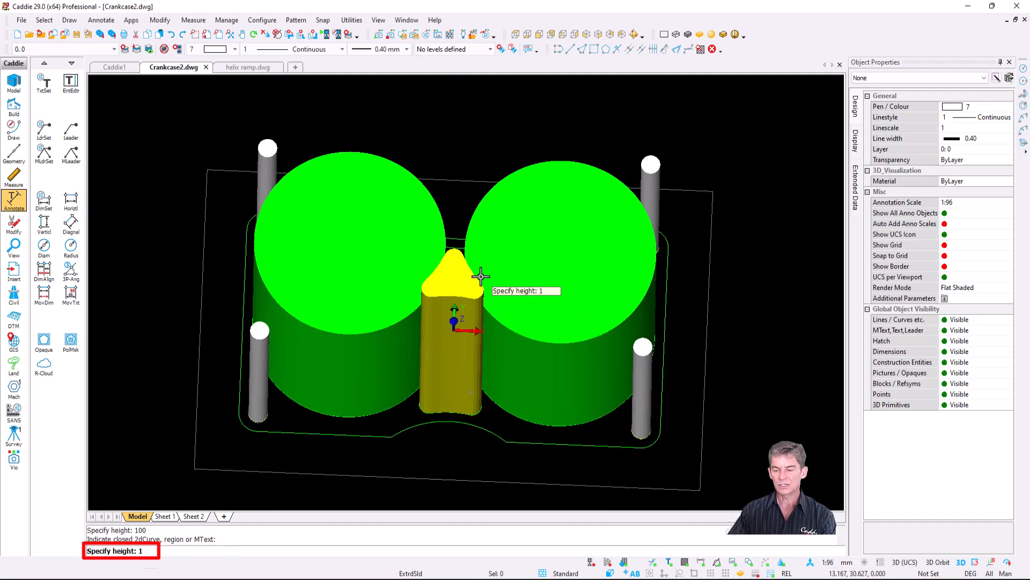
key("Return")
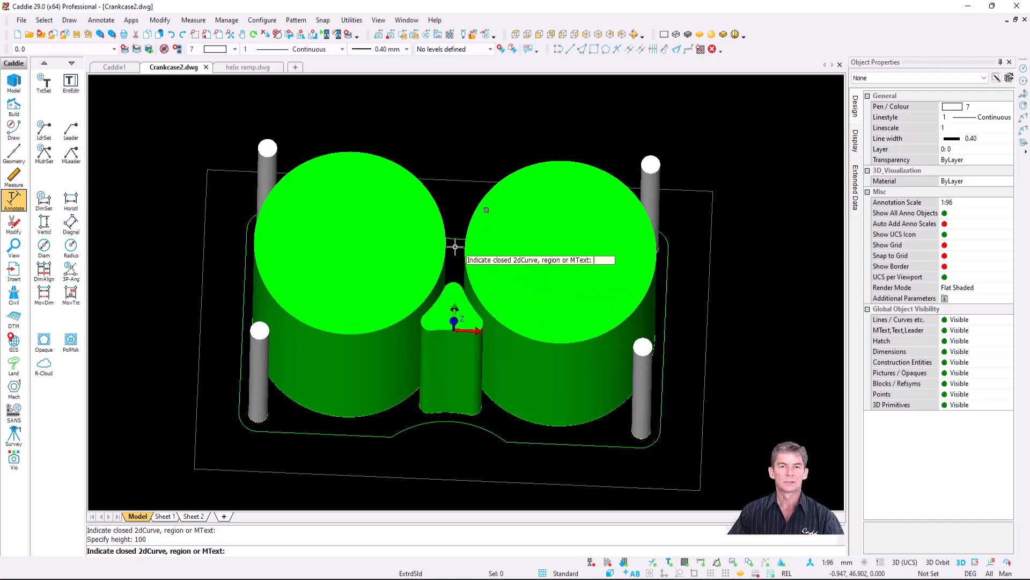
left_click(455, 247)
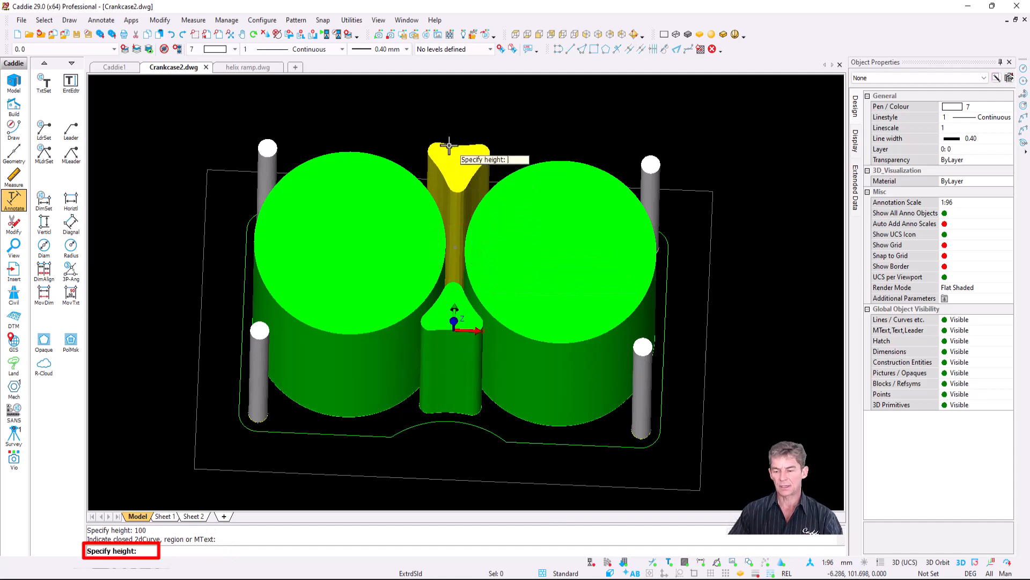
key("Return")
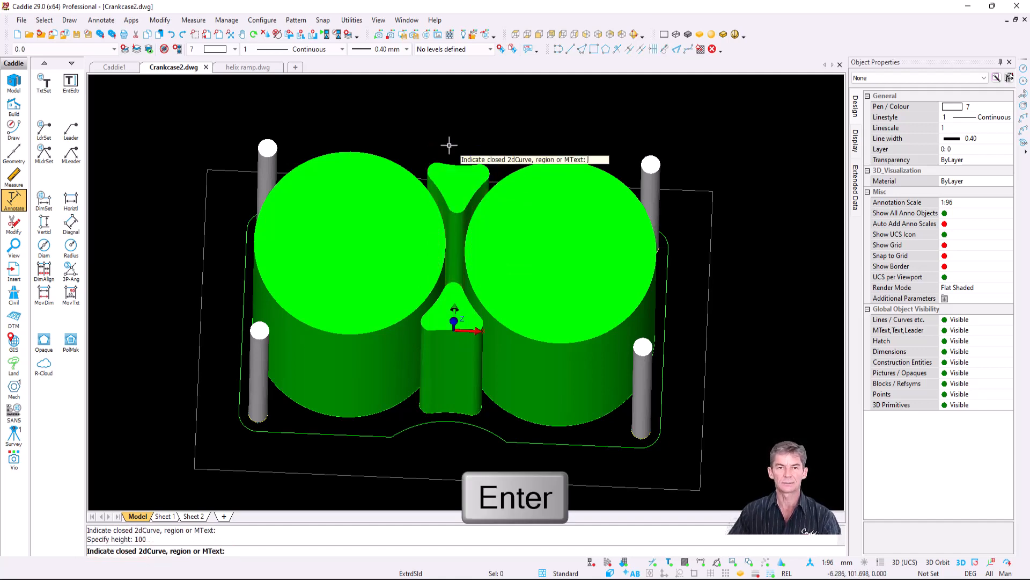
key("Escape")
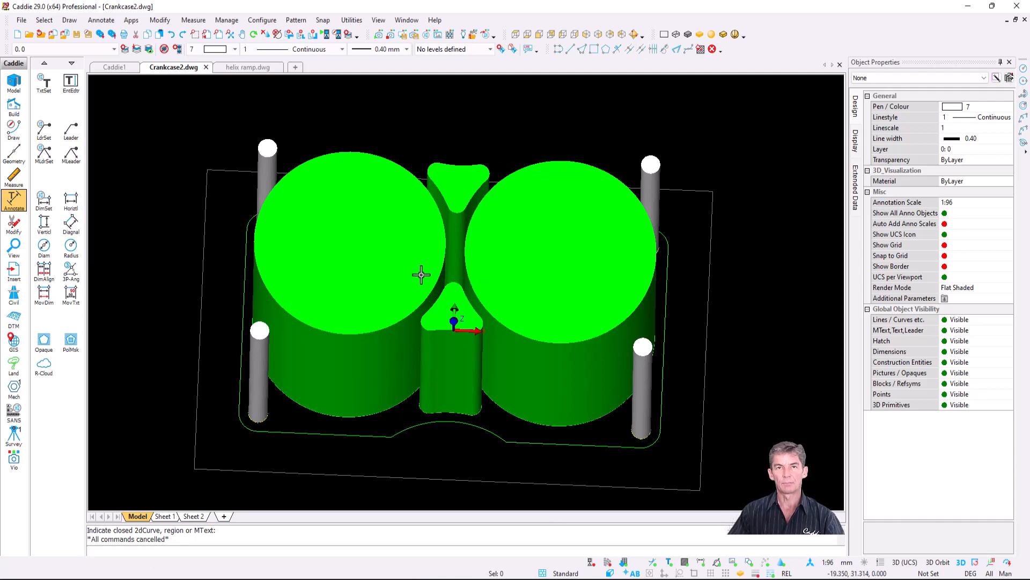
scroll(421, 274, "down", 2)
middle_click_drag(421, 273, 551, 270)
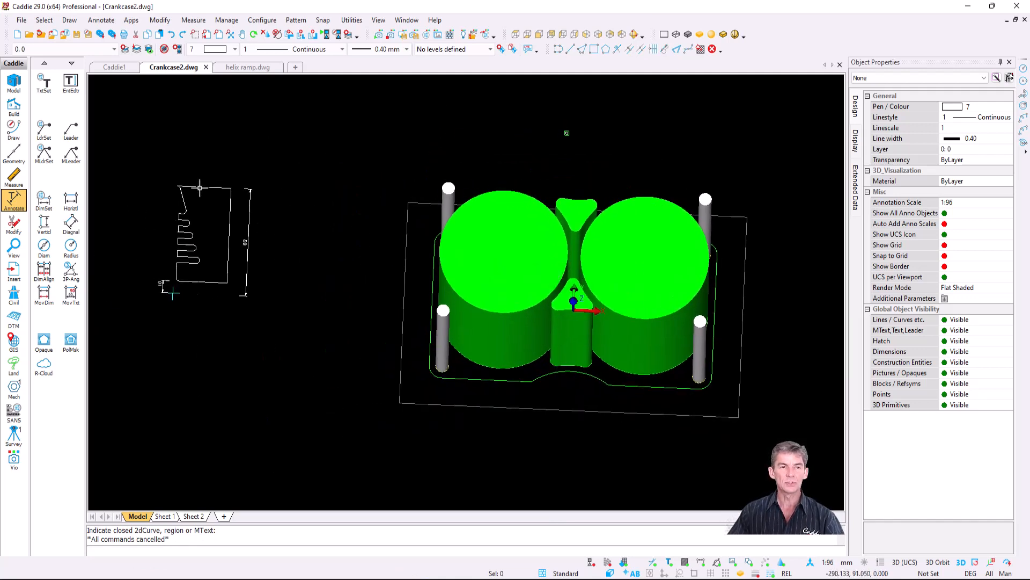
- Sweep the finned side profile along the rounded crankcase outline, using the construction point below the profile as the base point
left_click(70, 20)
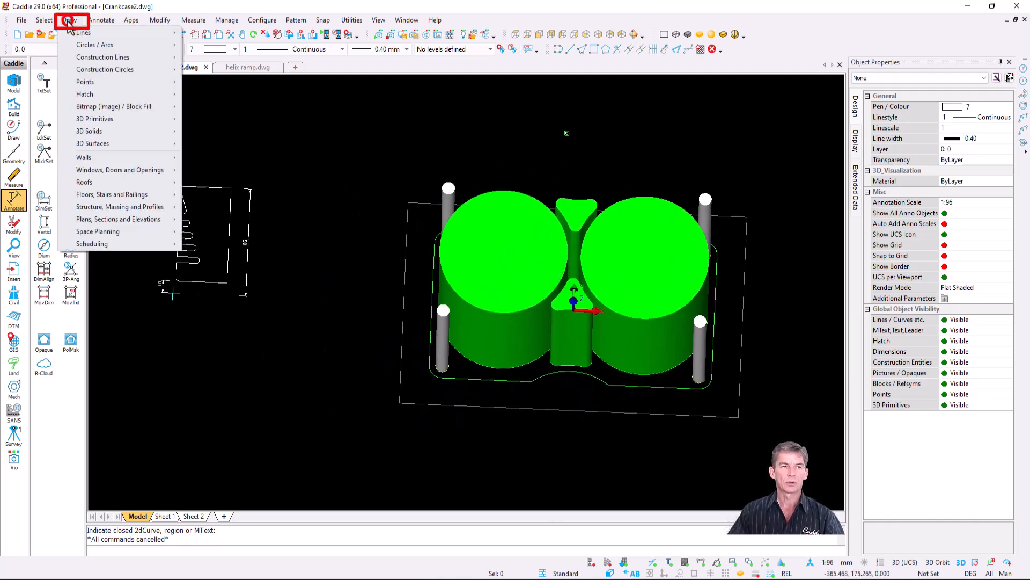
mouse_move(131, 133)
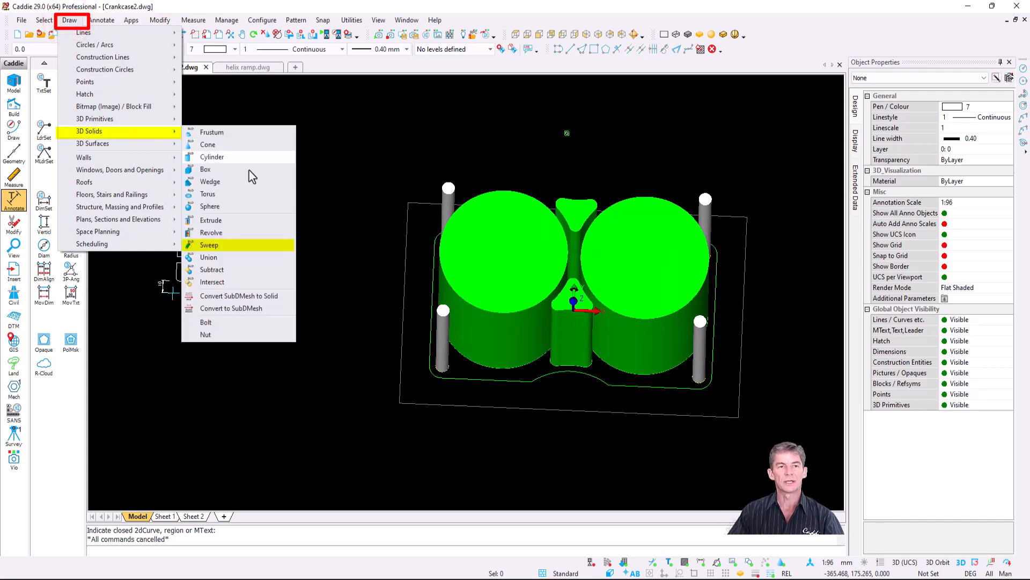
left_click(246, 246)
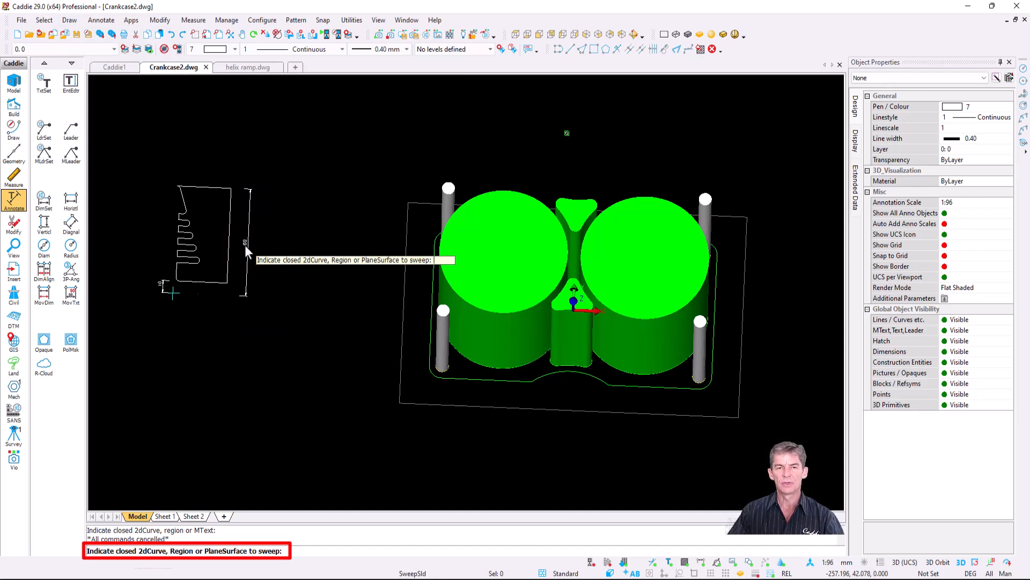
left_click(229, 263)
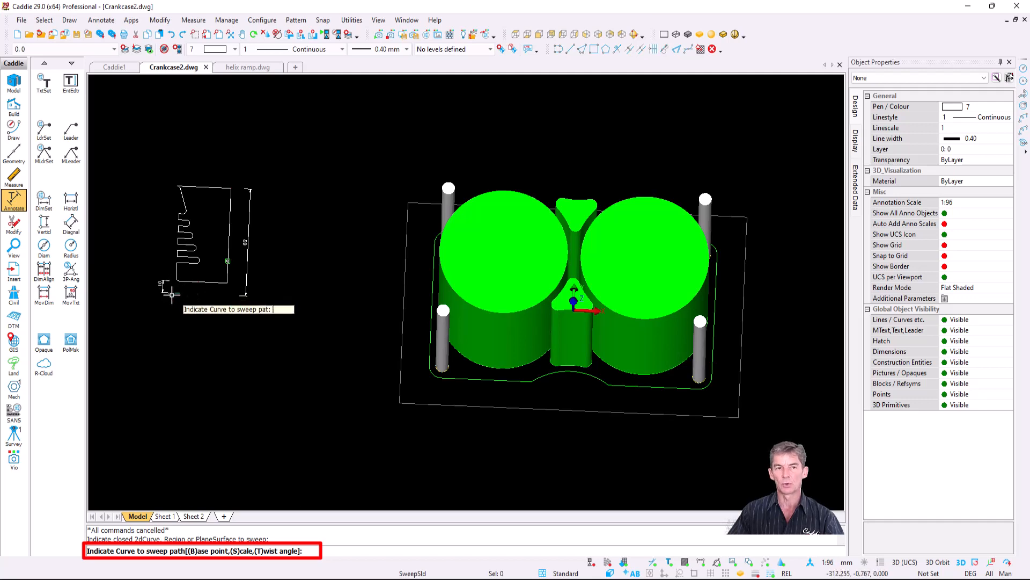
key("b")
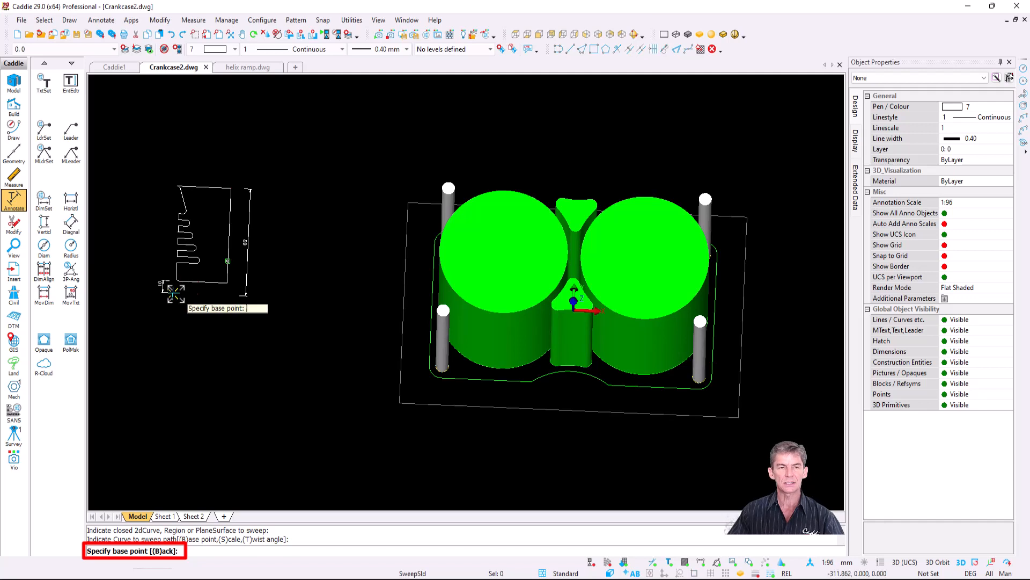
left_click(173, 293)
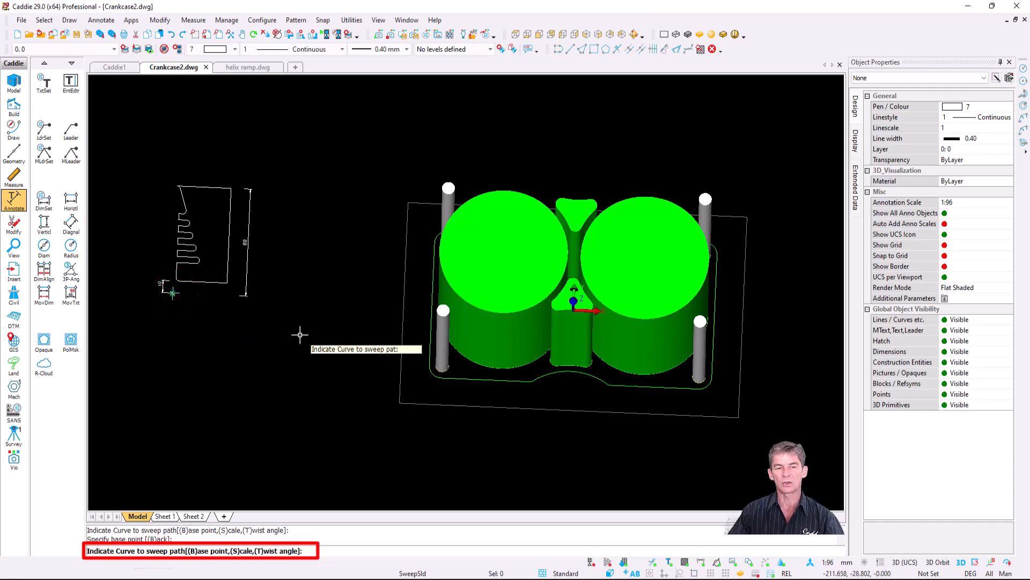
left_click(473, 377)
left_click(471, 379)
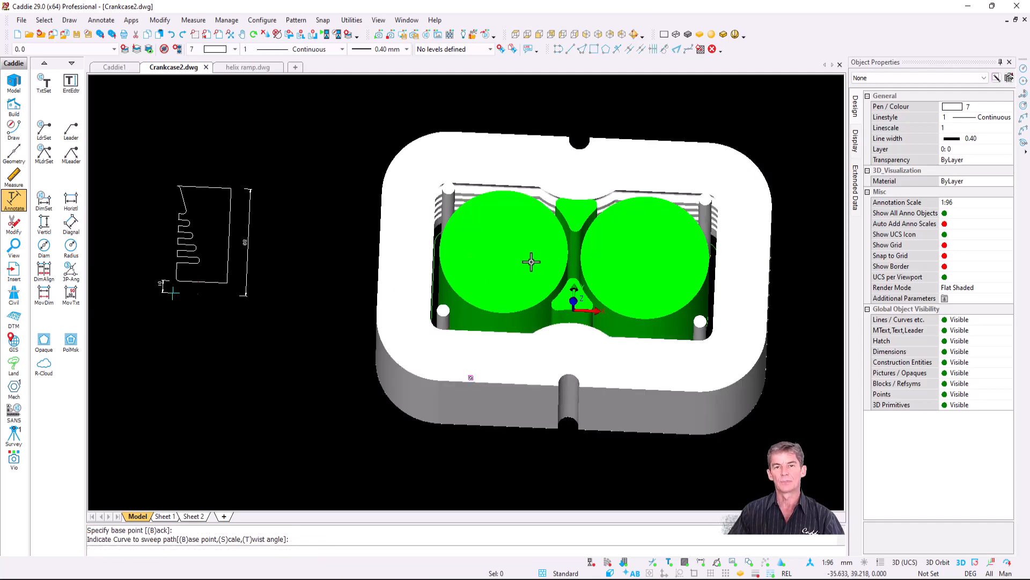
- Hide the swept finned solid surrounding the cylinders
middle_click_drag(532, 261, 453, 280)
left_click_drag(472, 312, 450, 272)
scroll(508, 342, "up", 2)
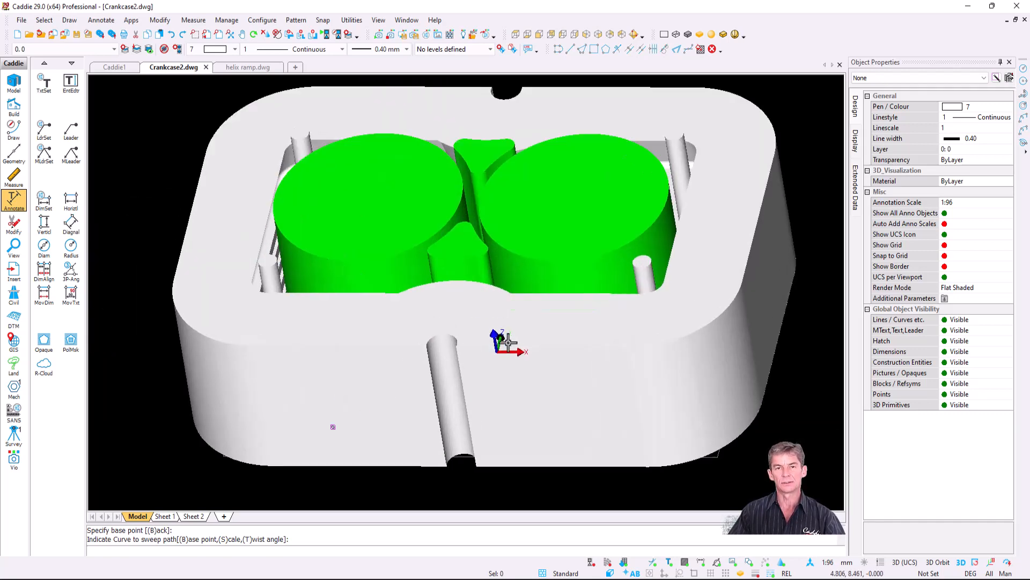
left_click(362, 326)
right_click(361, 327)
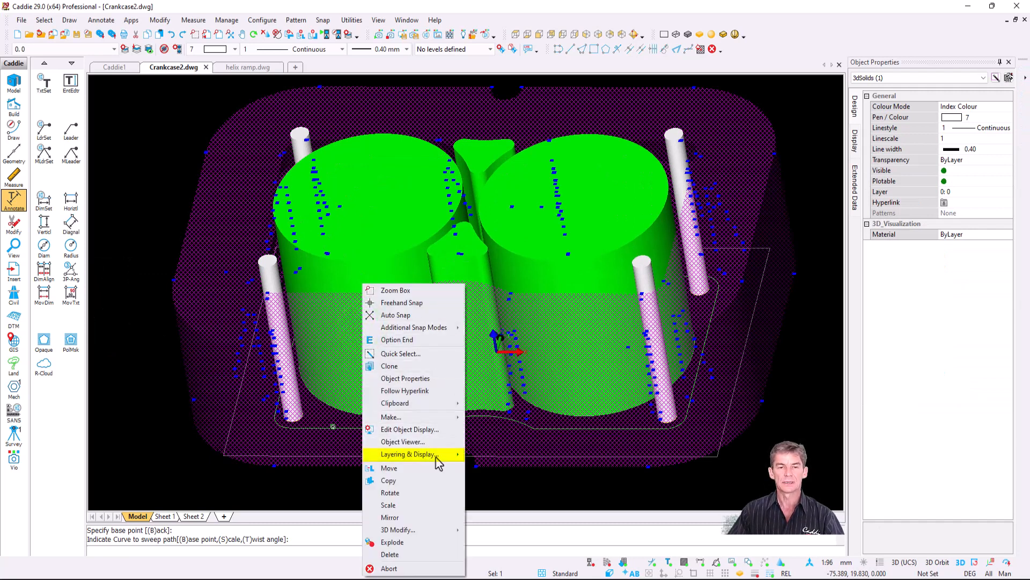
mouse_move(436, 457)
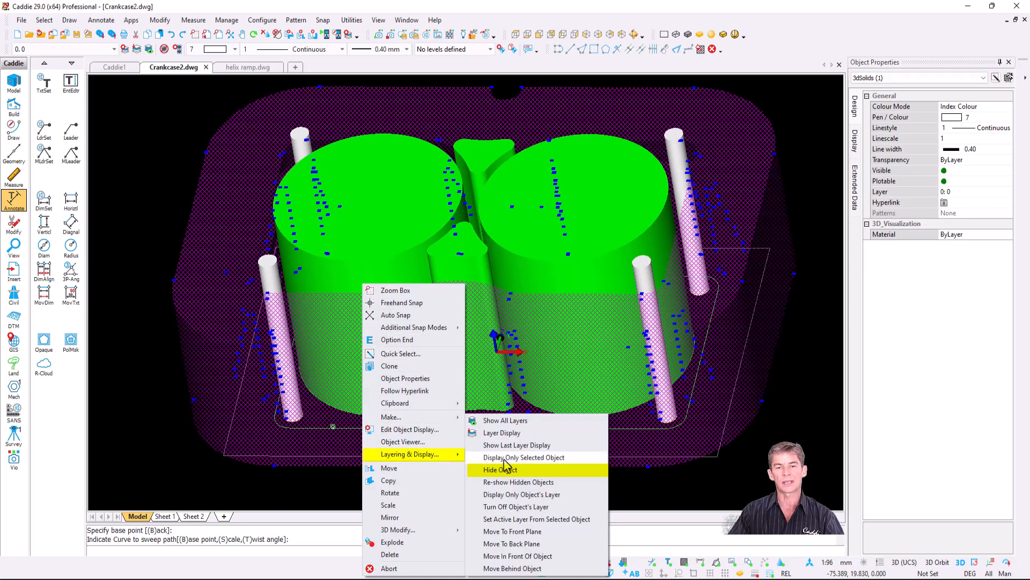
left_click(520, 468)
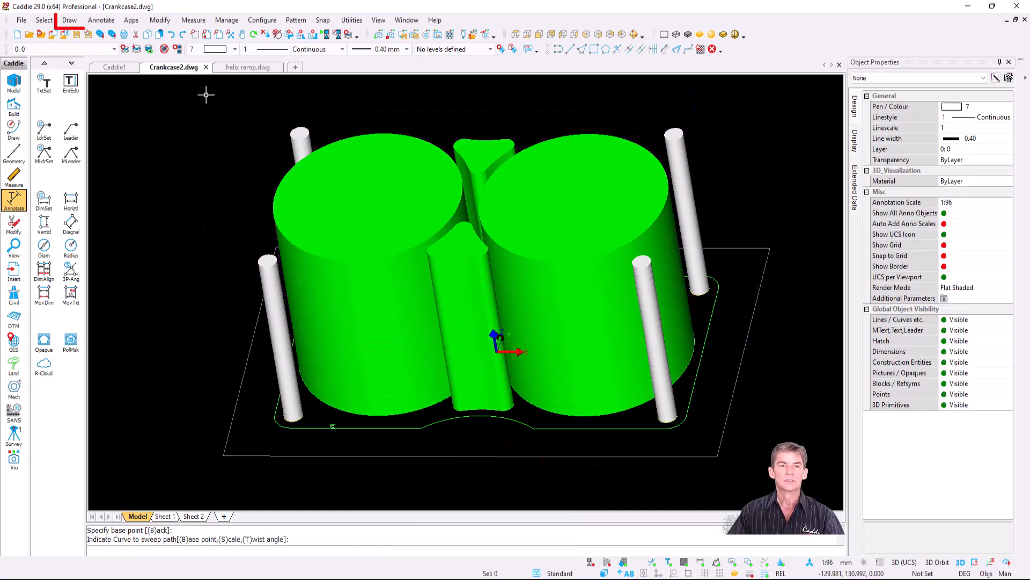
- Draw a solid box between opposite corners of the outer base rectangle, with its top below the cylinder tops
left_click(70, 21)
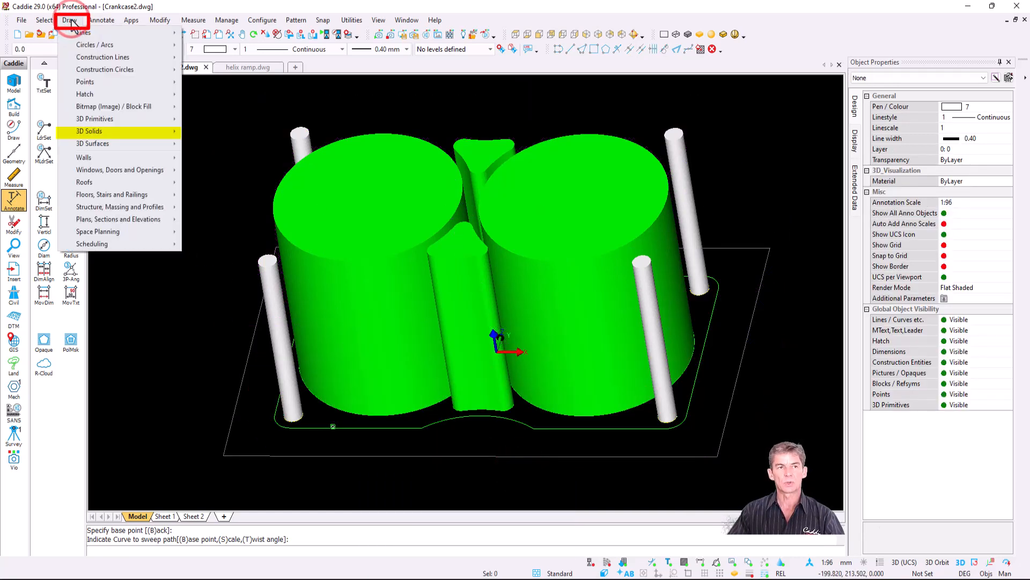
mouse_move(150, 135)
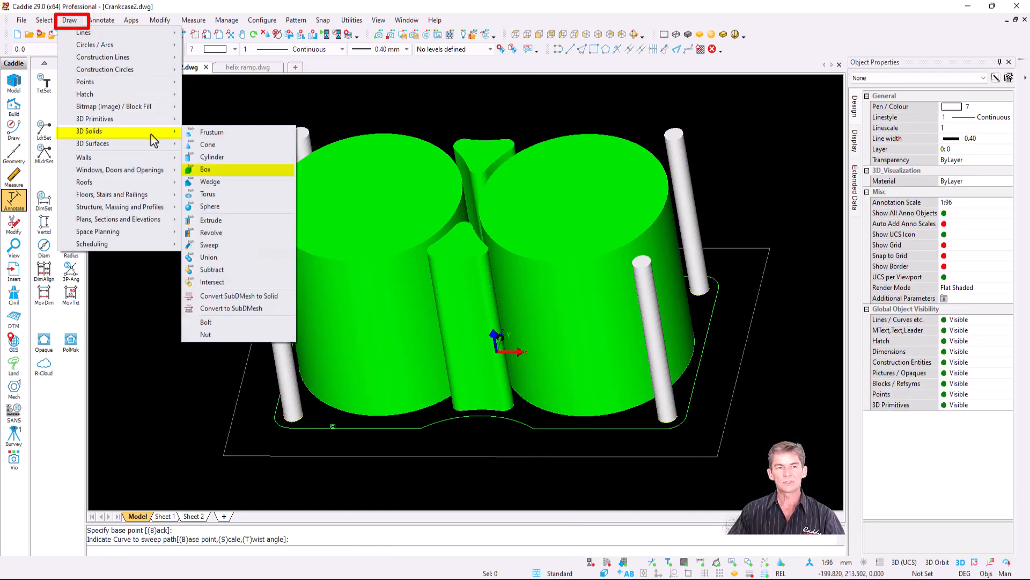
left_click(241, 170)
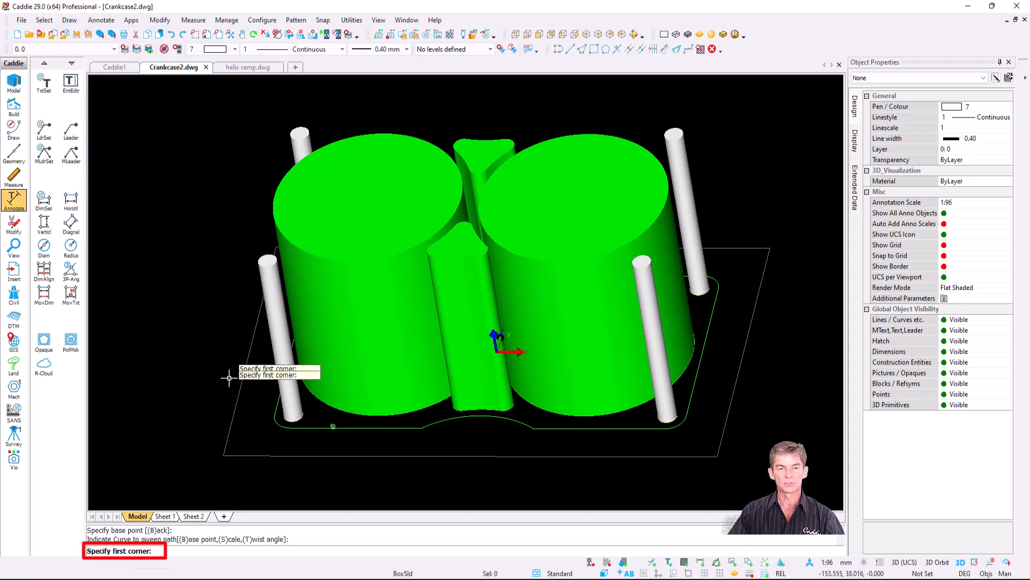
key("s")
left_click(224, 456)
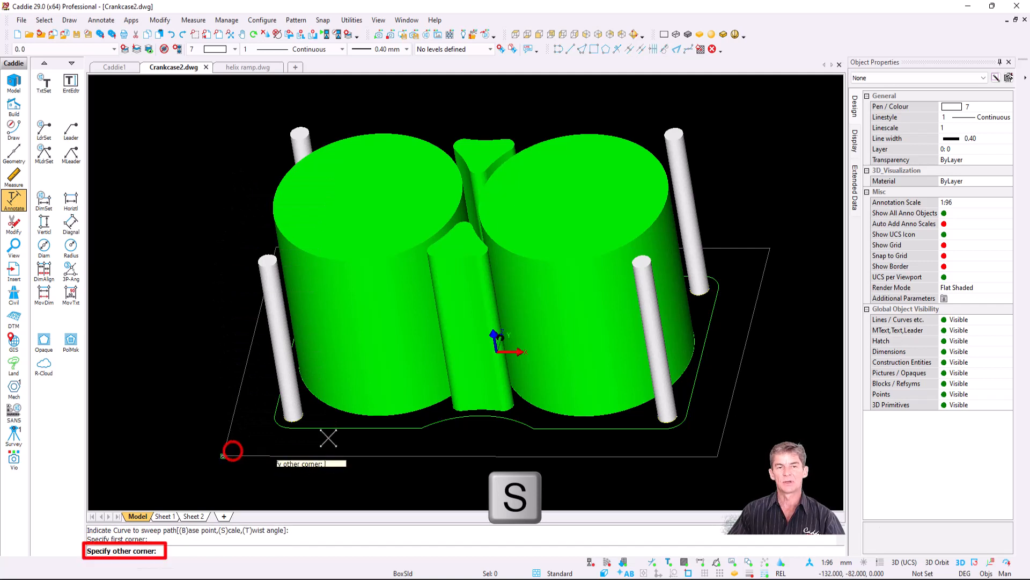
left_click(762, 248)
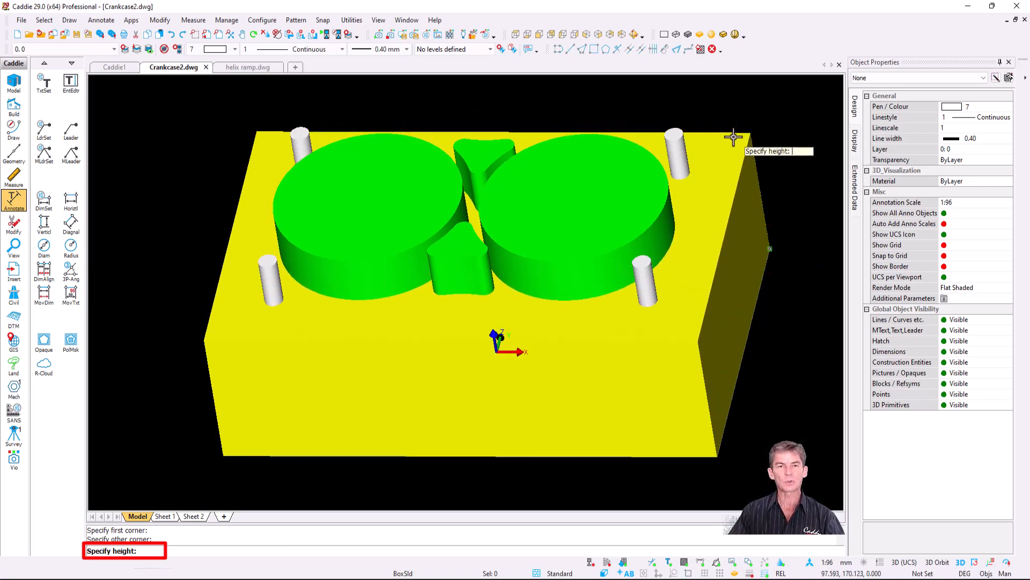
left_click(733, 135)
key("Escape")
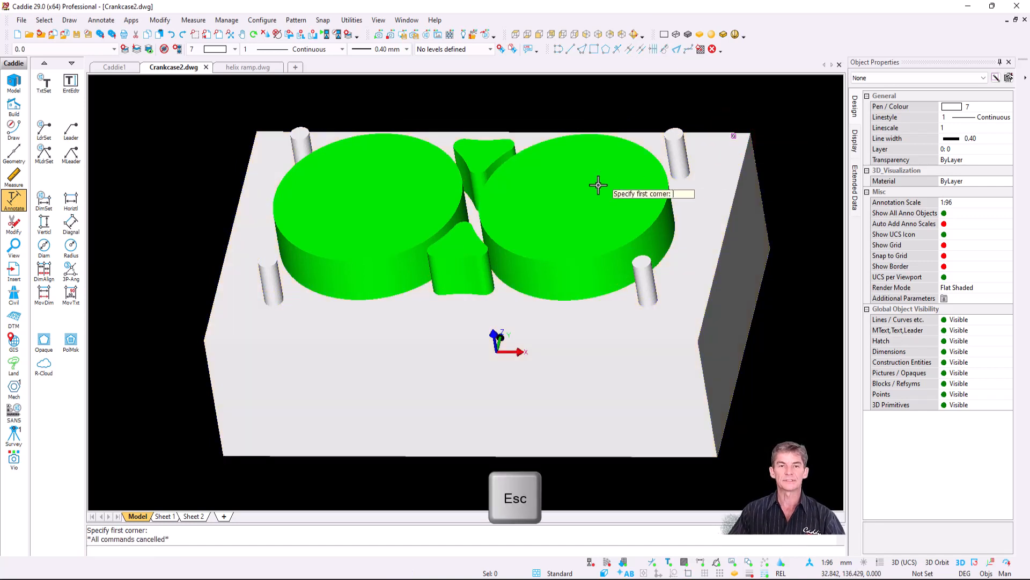
- Show the hidden swept solid around the box again
left_click(149, 50)
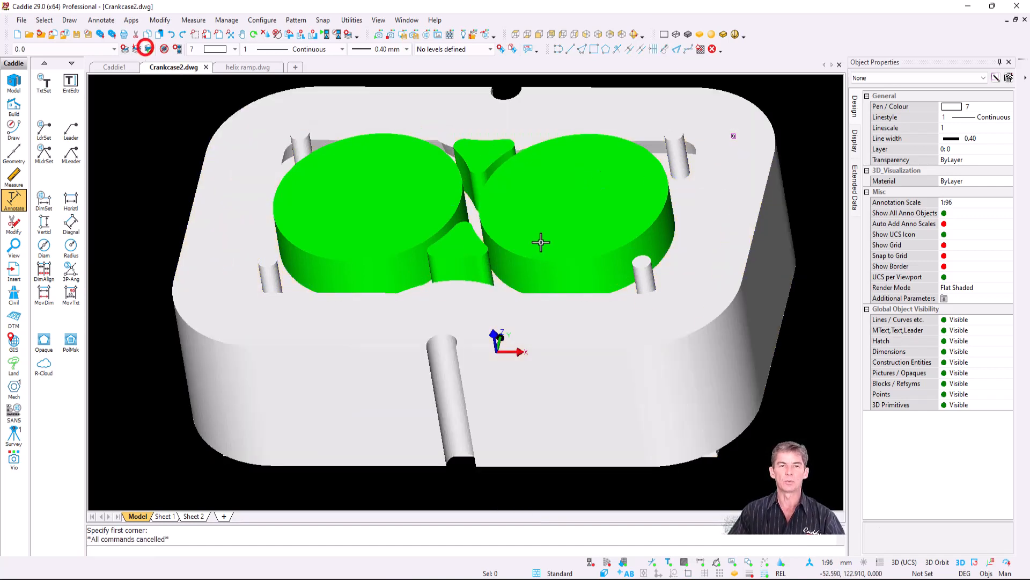
middle_click_drag(401, 243, 377, 228)
scroll(428, 267, "down", 2)
middle_click_drag(432, 269, 486, 298)
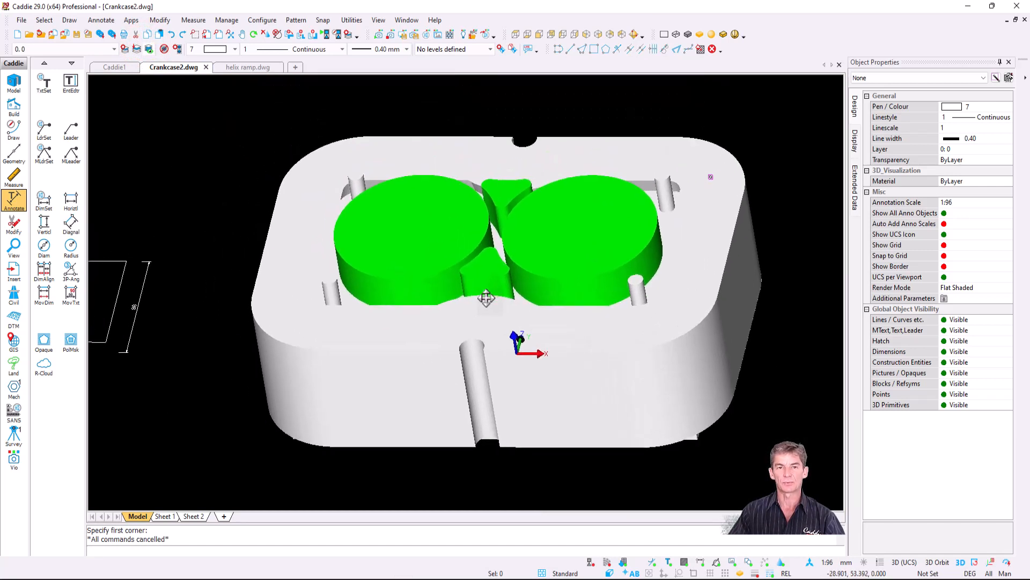
- Subtract the swept finned solid from the box to form the crankcase's cooling fins
left_click(70, 20)
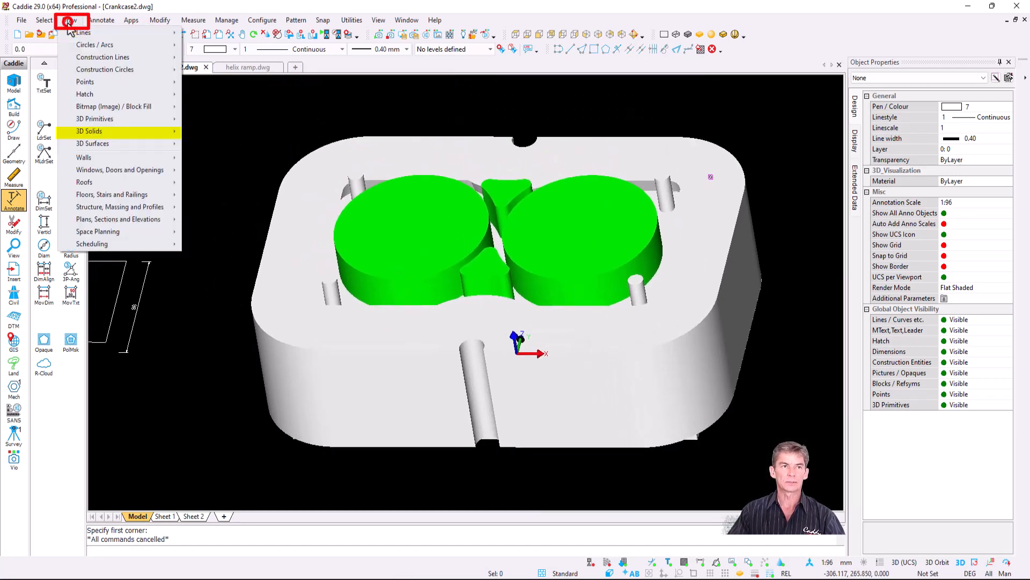
mouse_move(135, 134)
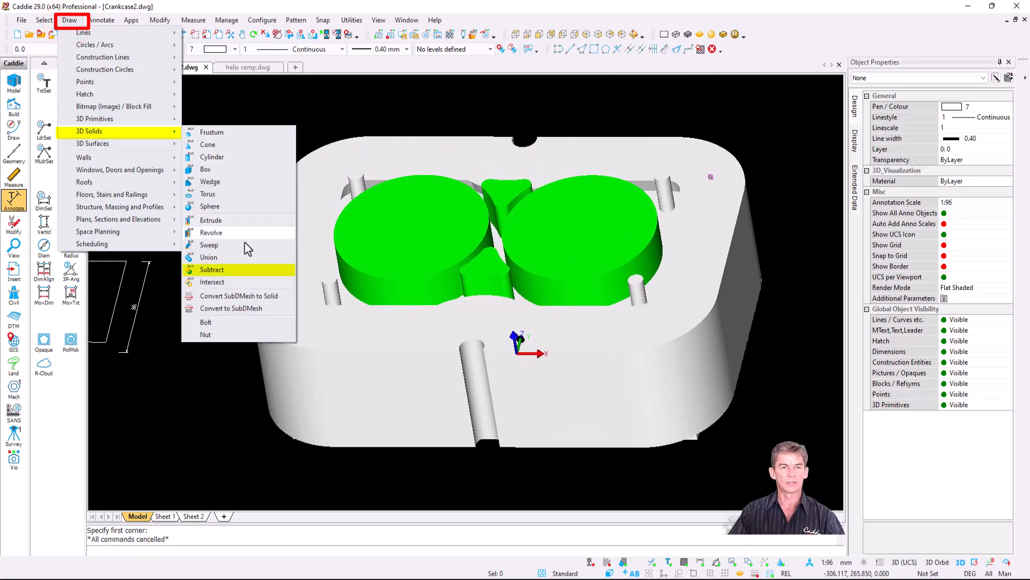
left_click(246, 269)
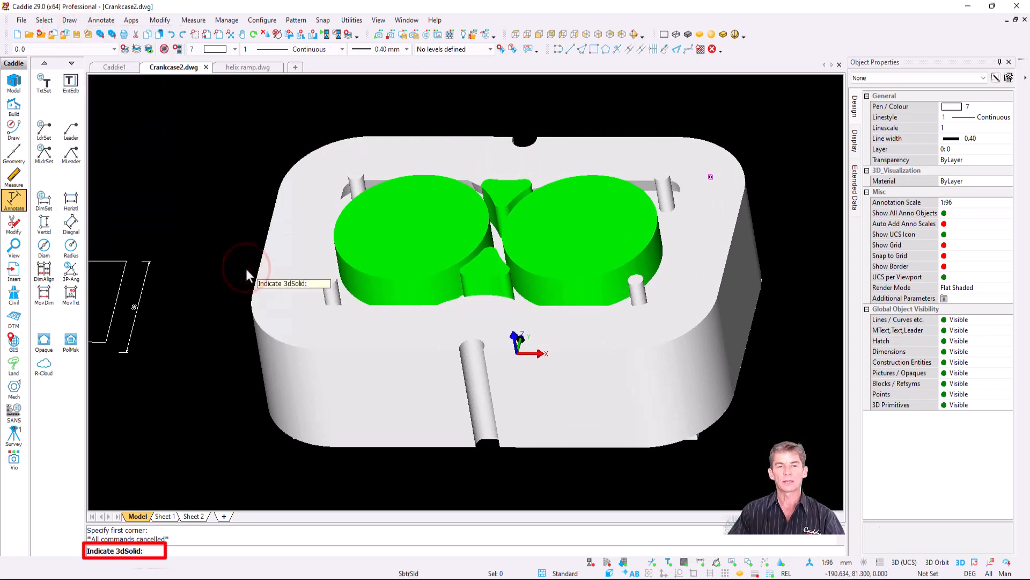
left_click(667, 222)
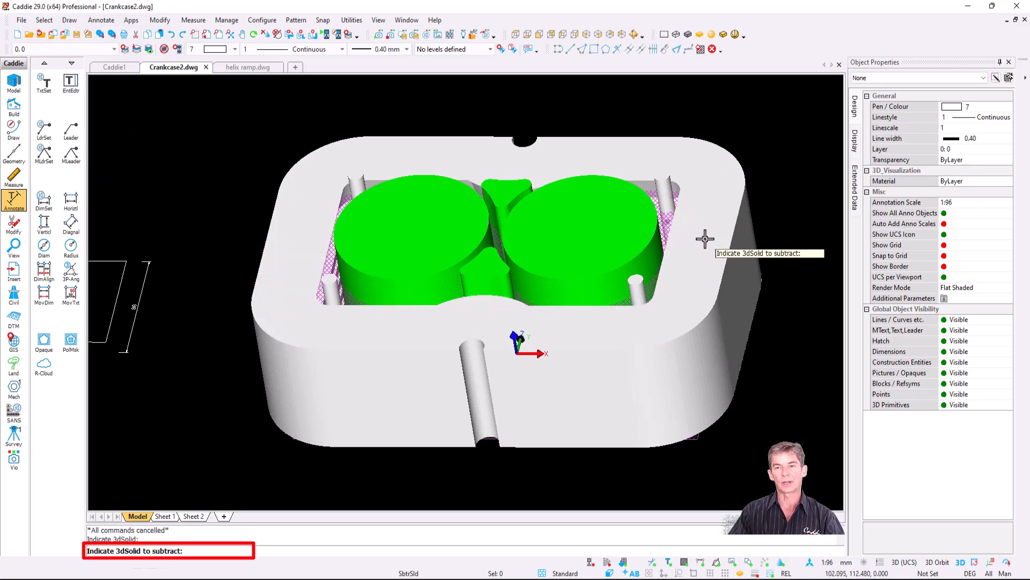
left_click(707, 239)
key("Return")
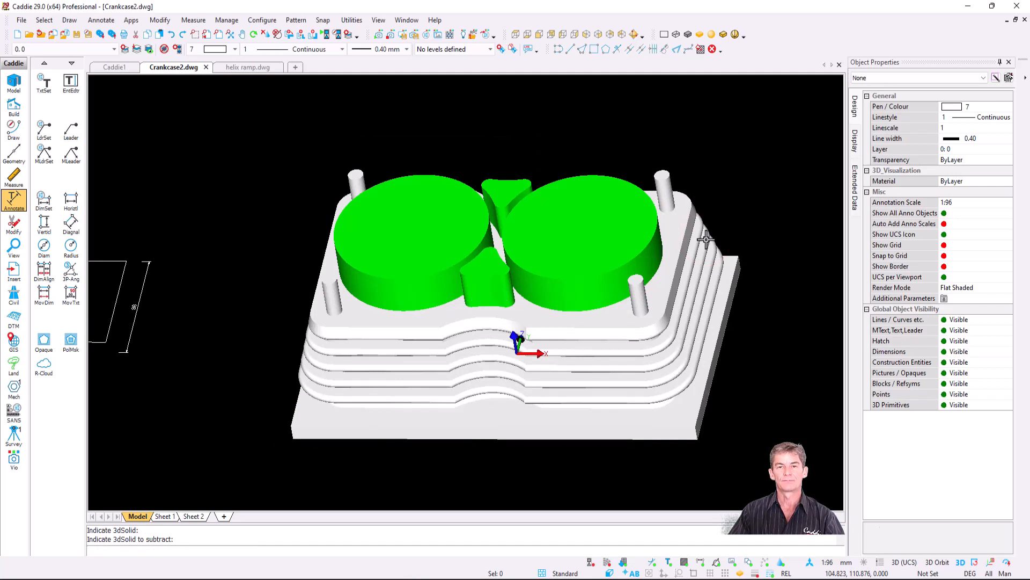
- Subtract the left bore cylinder and the front triangular solid from the finned crankcase body
key("space")
scroll(497, 266, "up", 4)
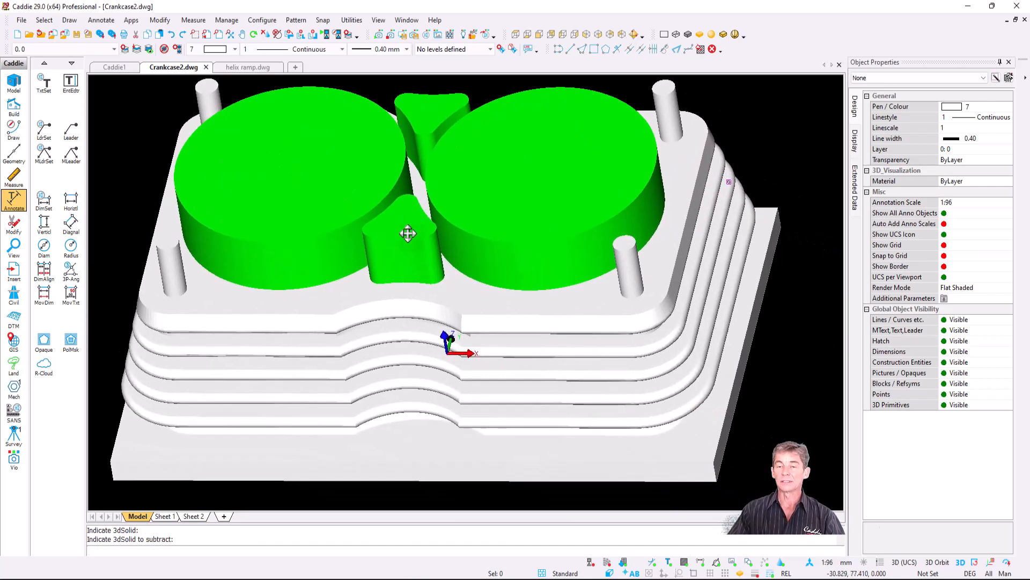
key("space")
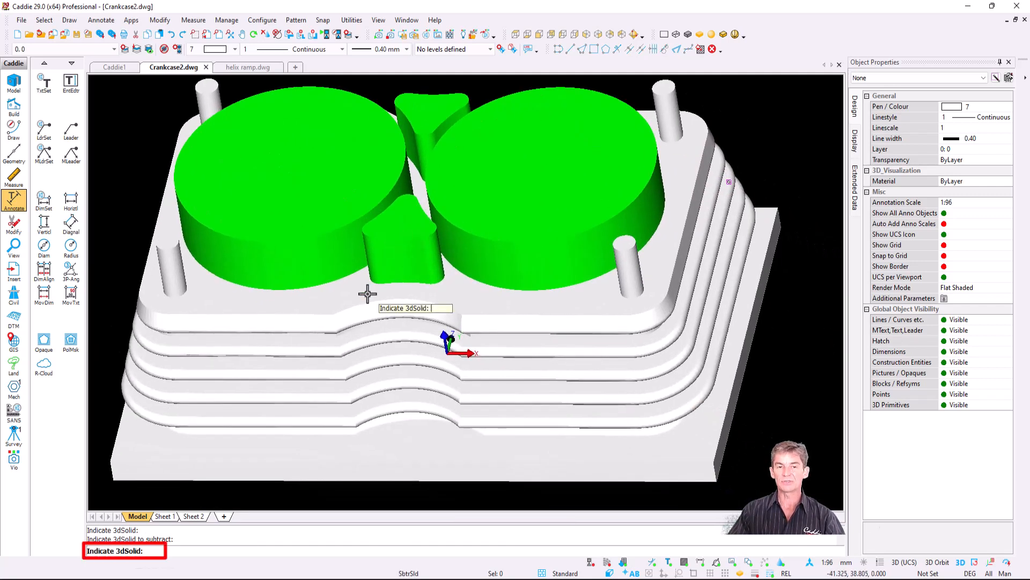
left_click(341, 295)
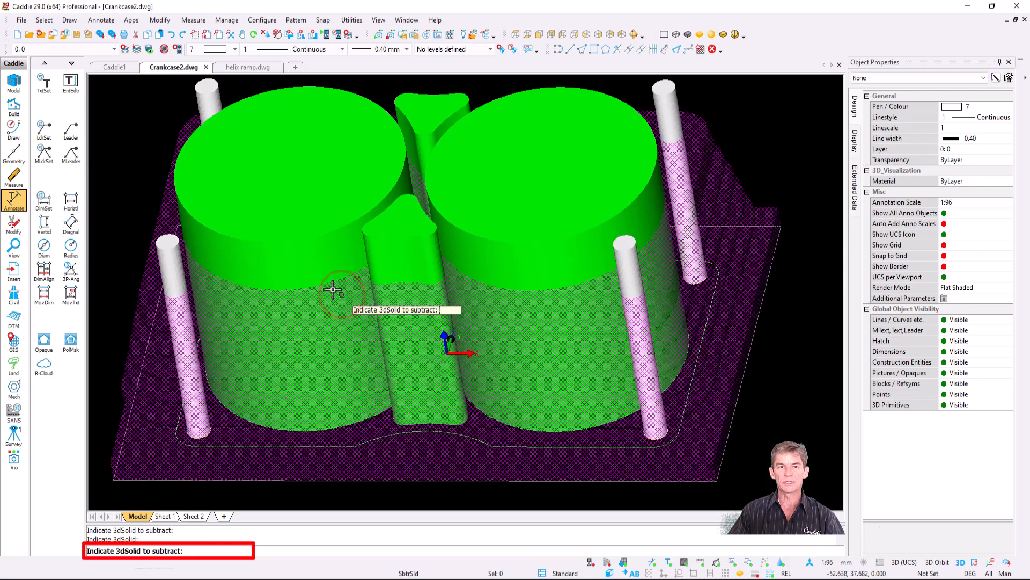
left_click(305, 219)
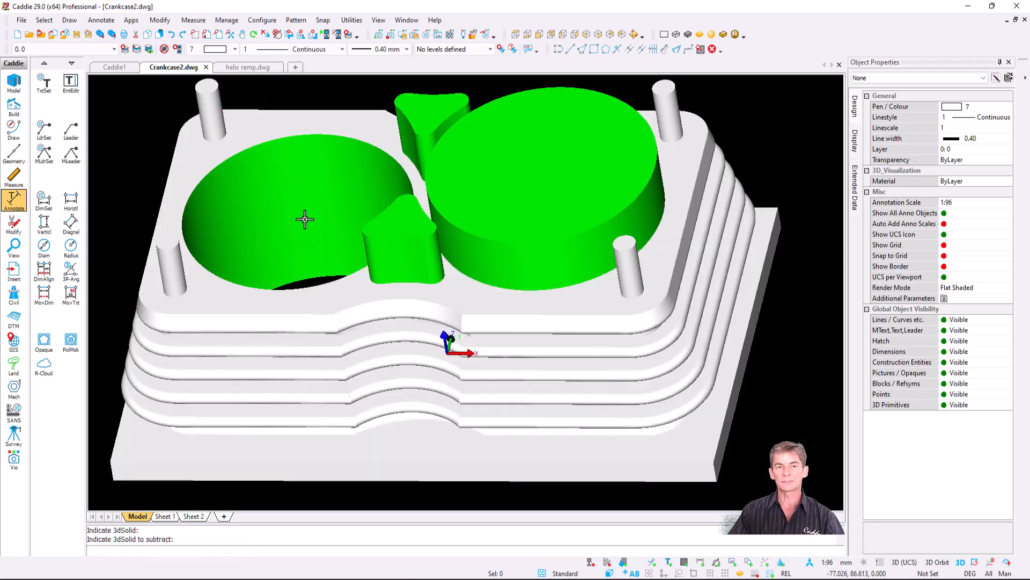
key("space")
left_click(402, 294)
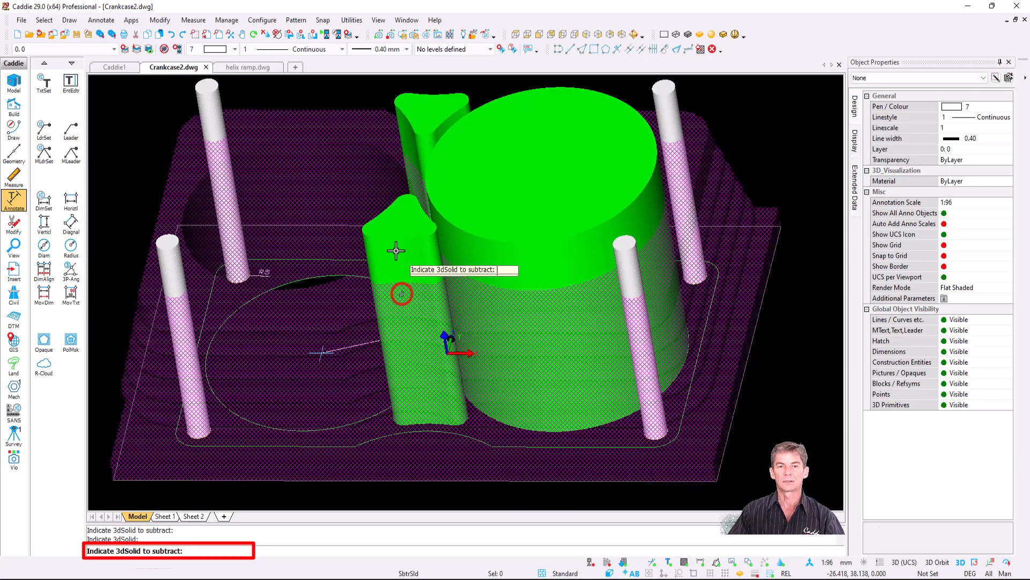
left_click(397, 242)
- Subtract the right bore cylinder and the rear triangular solid from the crankcase body
key("space")
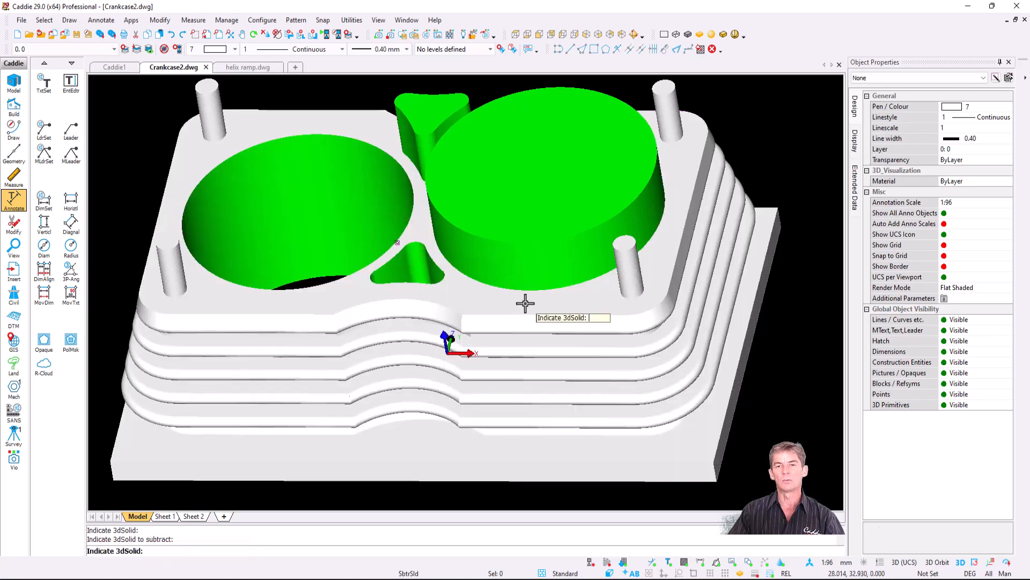
left_click(527, 302)
left_click(525, 249)
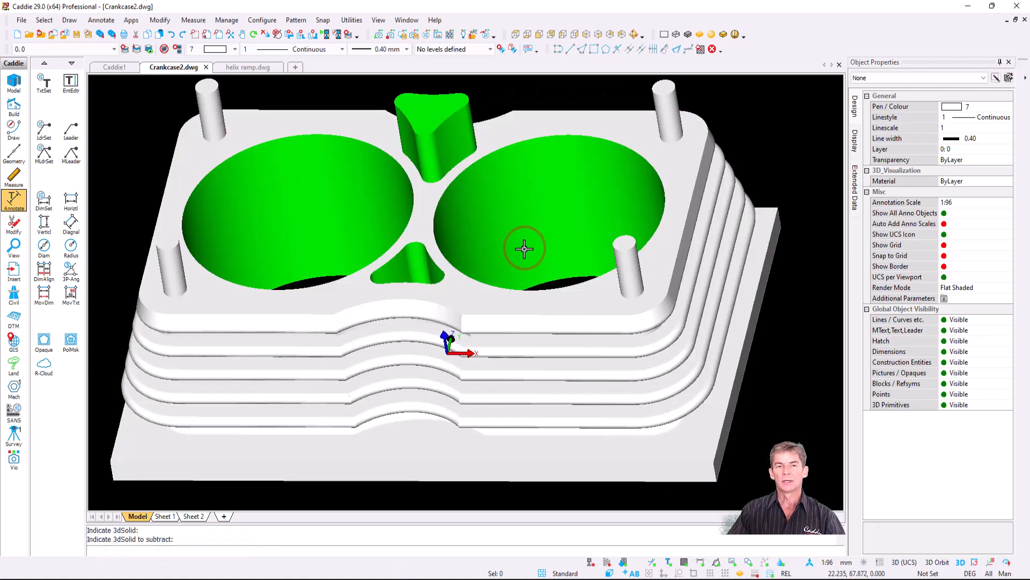
key("space")
left_click(422, 207)
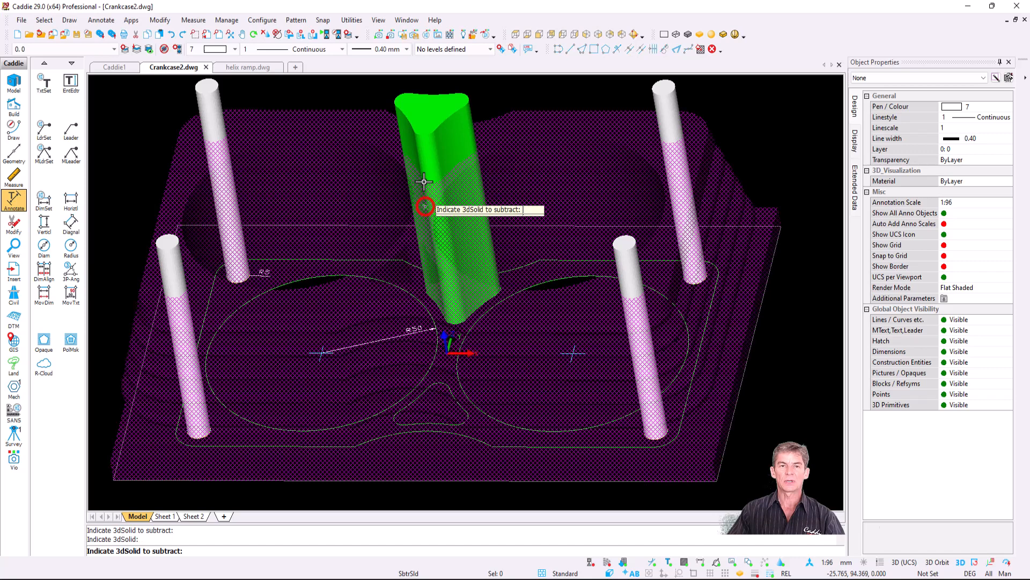
left_click(426, 140)
- Subtract the rear-left and front-left bolt-hole cylinders from the crankcase body
key("space")
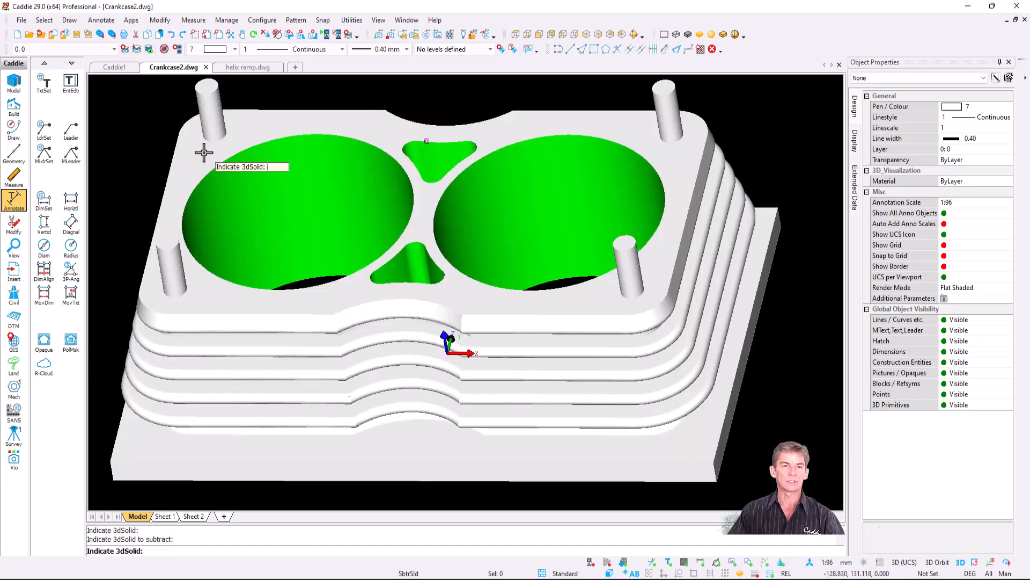
left_click(203, 156)
left_click(214, 110)
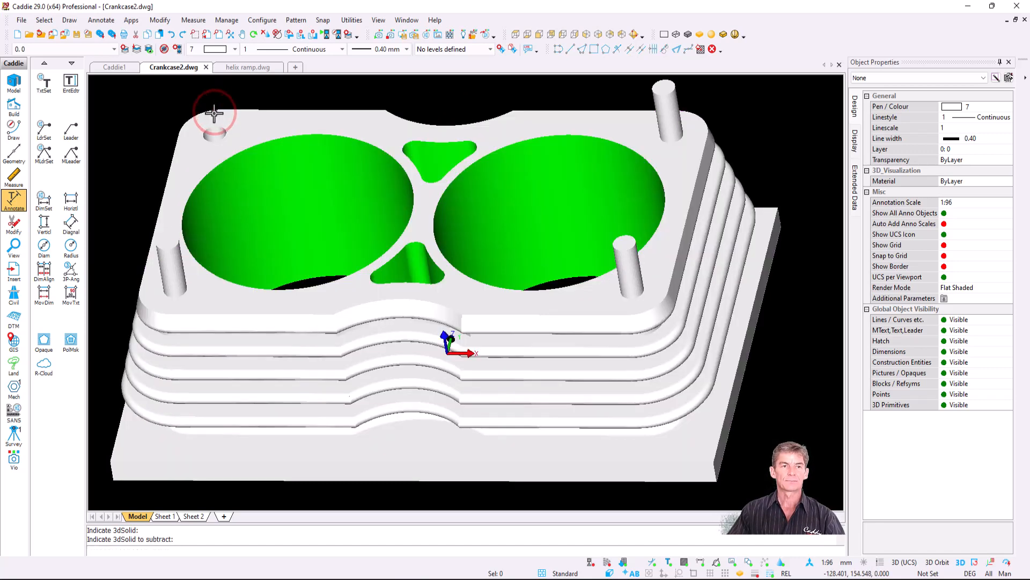
key("space")
left_click(204, 302)
left_click(172, 270)
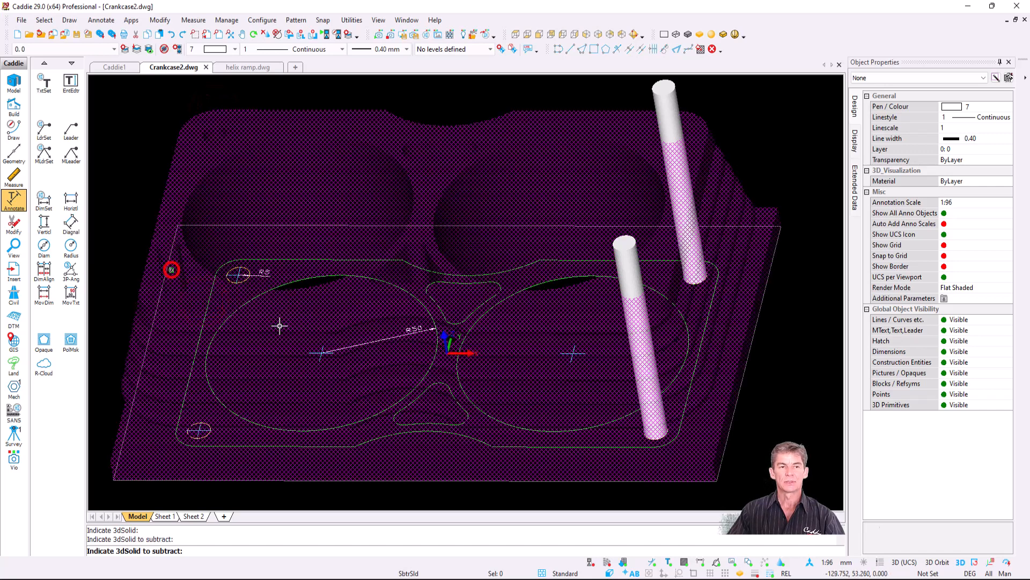
- Subtract the front-right and rear-right bolt-hole cylinders from the crankcase body
key("space")
left_click(598, 306)
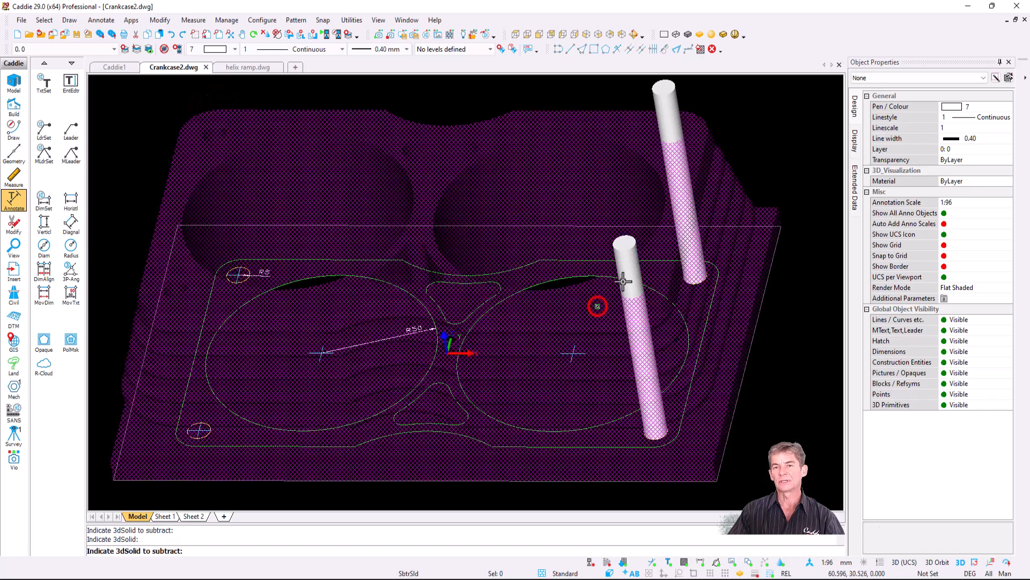
left_click(627, 273)
key("space")
key("space")
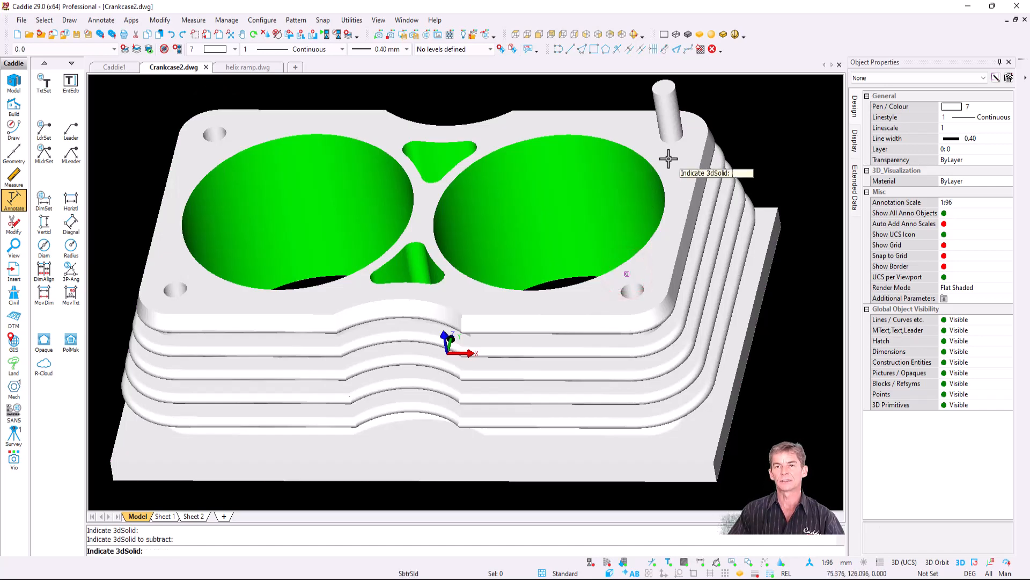
left_click(671, 160)
left_click(667, 127)
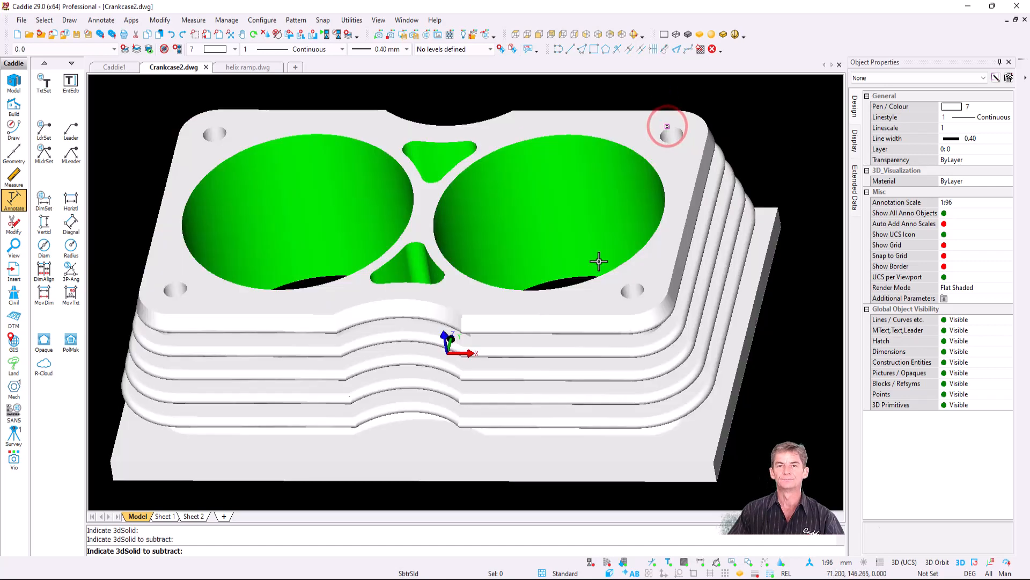
scroll(459, 274, "down", 2)
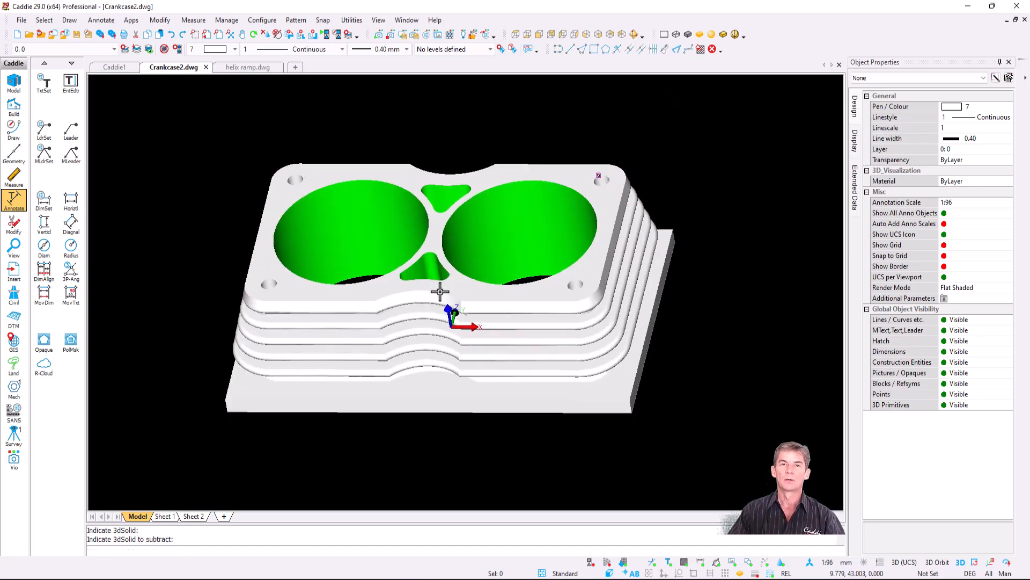
mouse_move(381, 298)
middle_mouse_down("shift")
mouse_move(405, 348)
mouse_move(483, 343)
mouse_move(511, 298)
mouse_move(353, 284)
mouse_move(370, 322)
mouse_move(412, 306)
middle_mouse_up("shift")
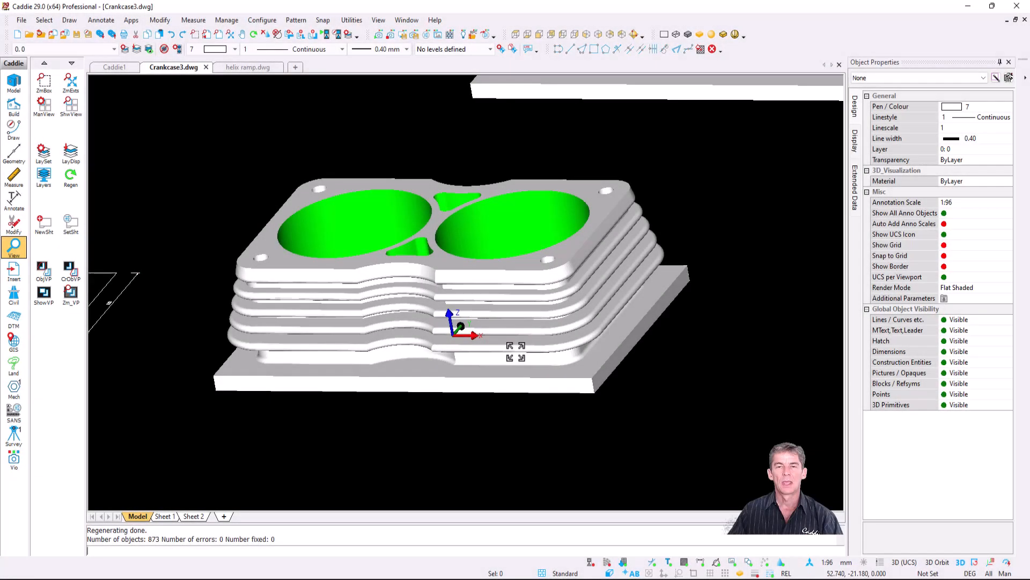
- Insert an M10 countersunk bolt, 50 long with full thread, at the centre mark in the triangular outline's left corner
scroll(477, 356, "down", 2)
middle_click_drag(594, 328, 122, 373)
middle_click_drag(633, 287, 506, 329)
scroll(517, 345, "up", 3)
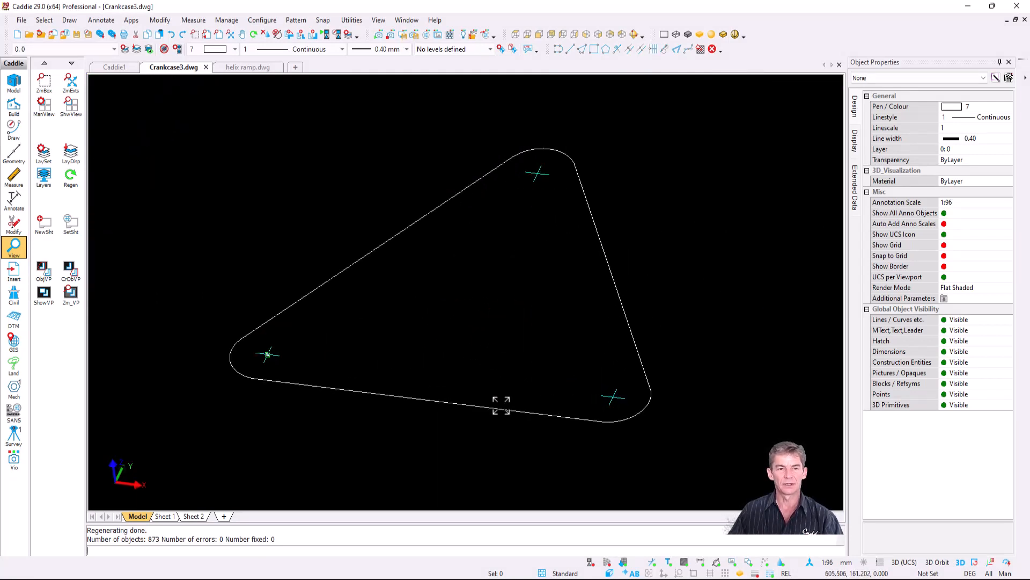
left_click(70, 20)
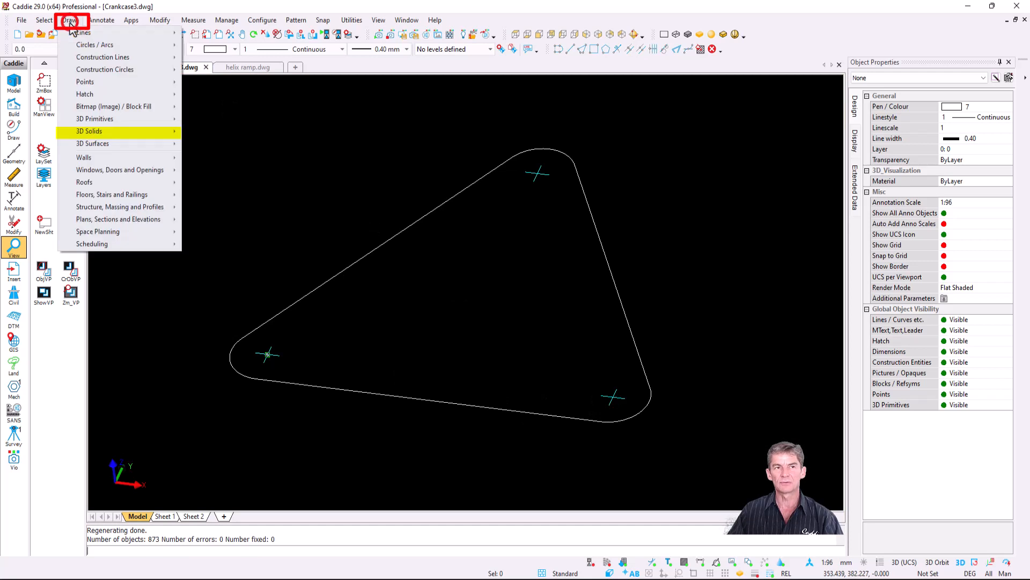
mouse_move(122, 134)
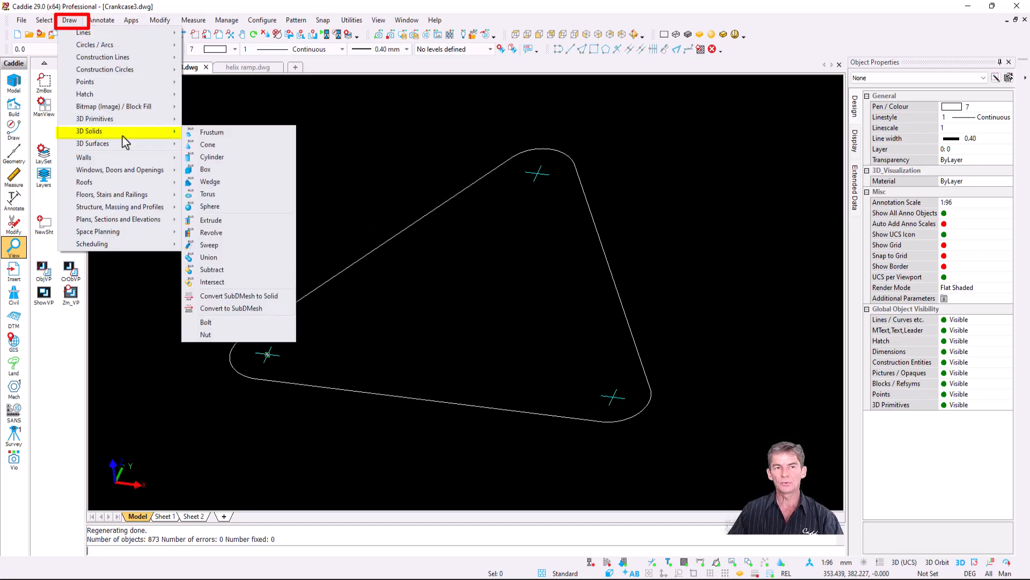
left_click(246, 326)
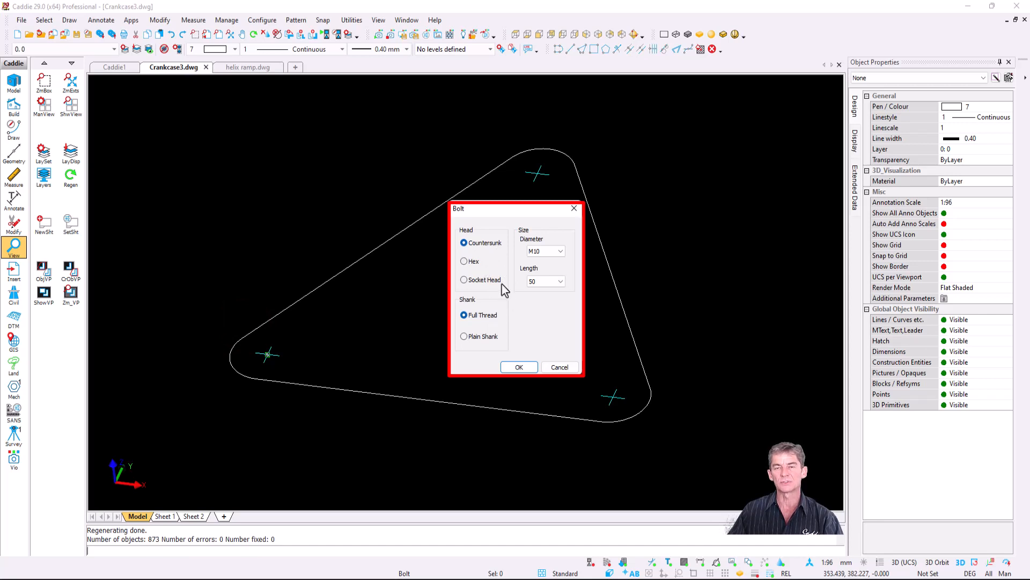
left_click(561, 252)
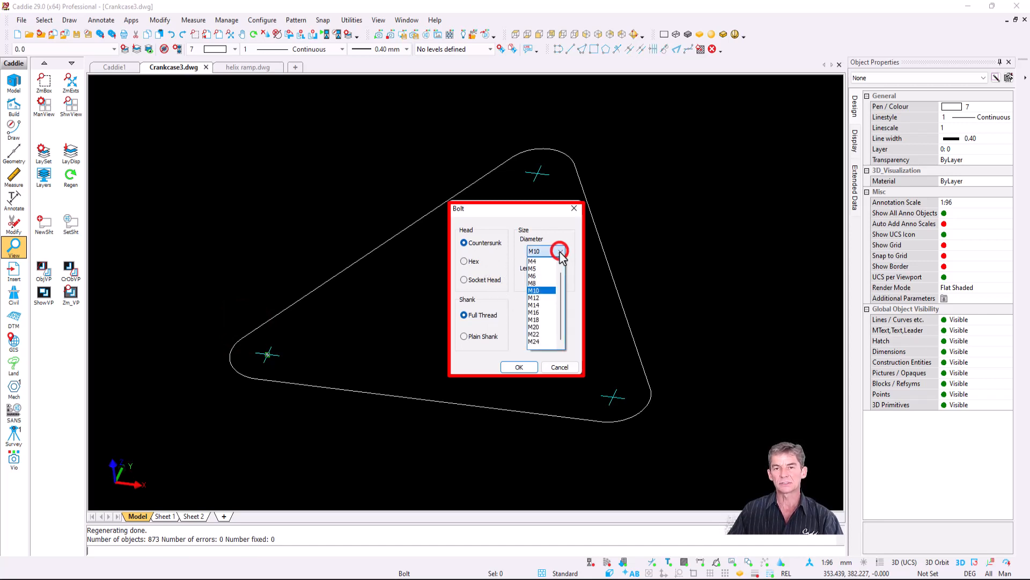
left_click(561, 252)
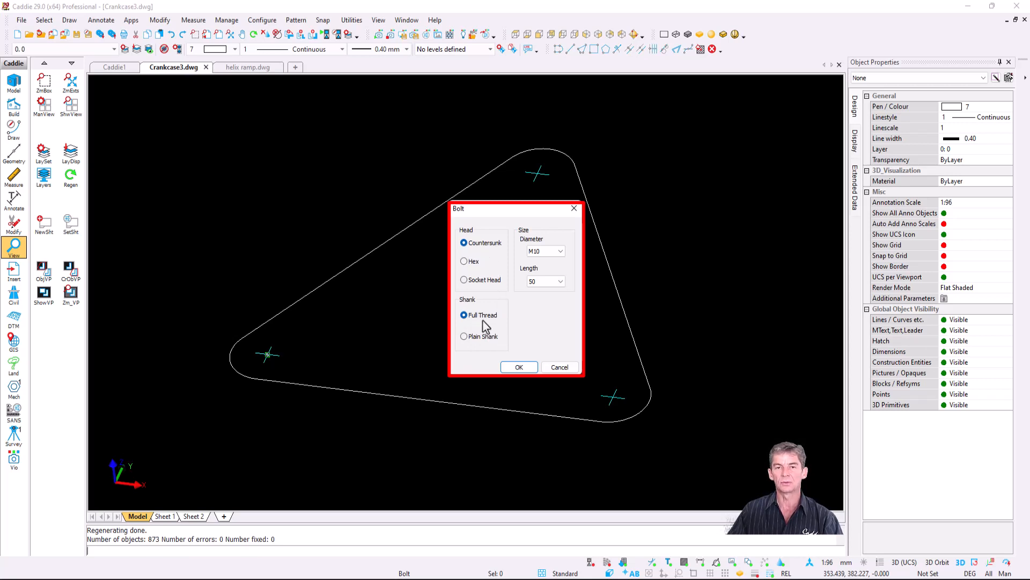
left_click(519, 367)
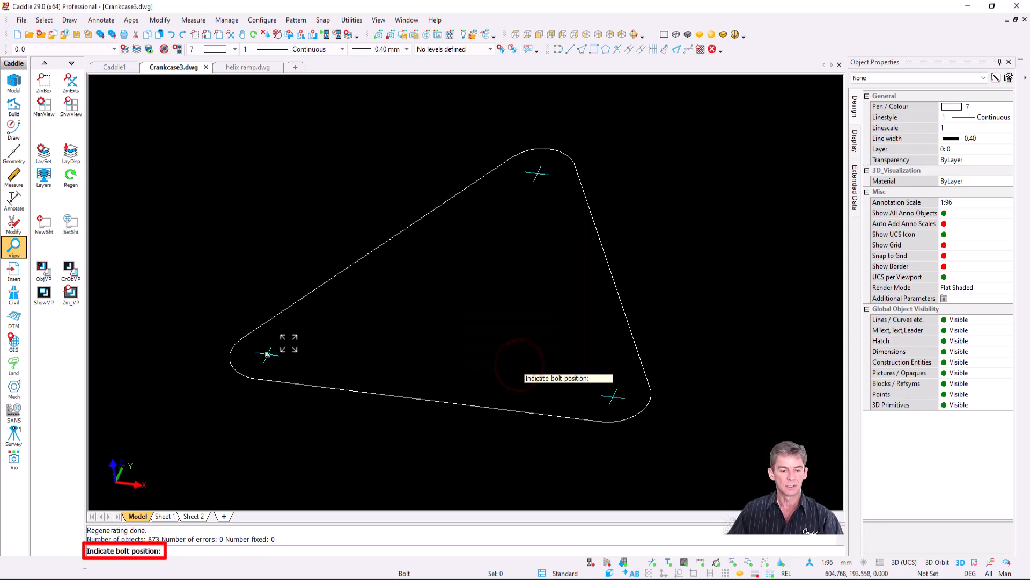
left_click(269, 354)
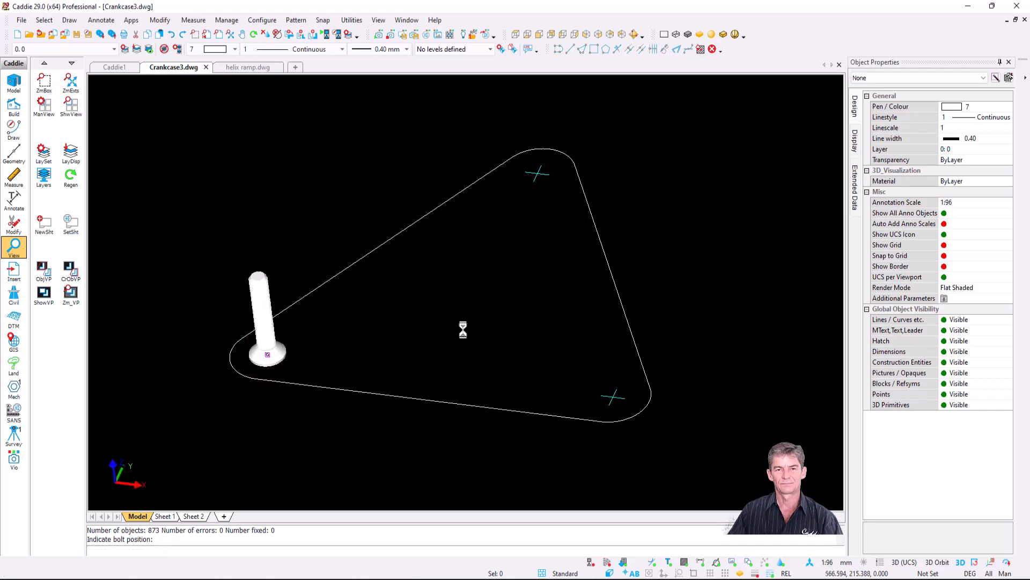
- Insert an M10 hex bolt, 50 long with a plain shank, at the centre mark in the triangular outline's rear corner
left_click_drag(339, 338, 442, 258)
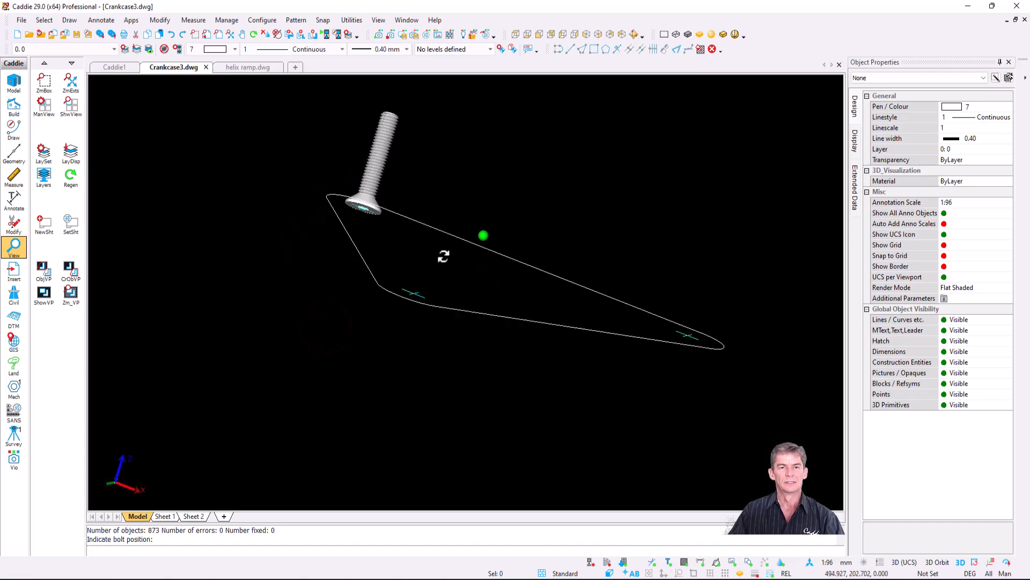
scroll(414, 204, "up", 5)
left_click_drag(405, 215, 305, 290)
scroll(344, 291, "down", 5)
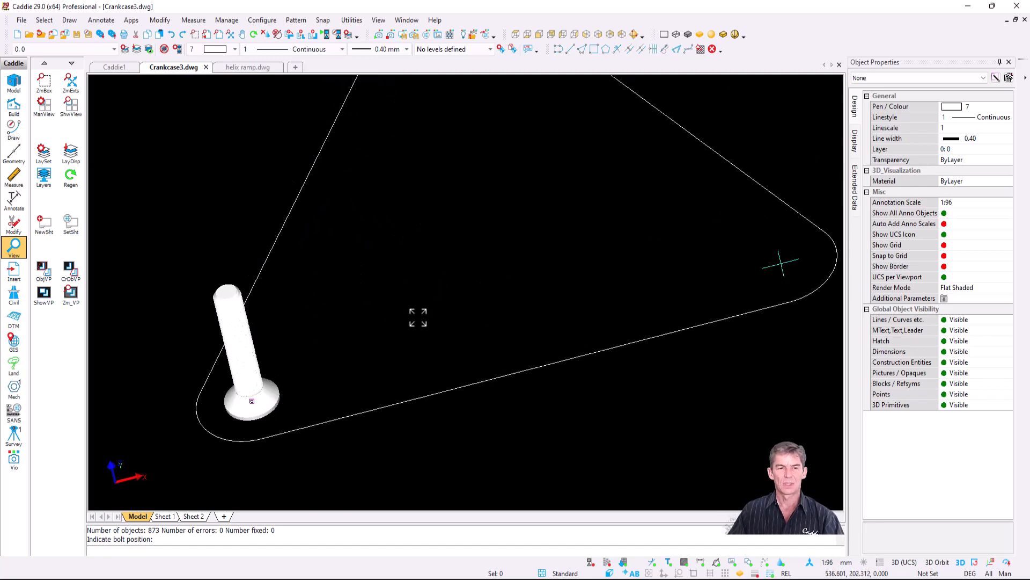
left_click_drag(418, 317, 521, 297)
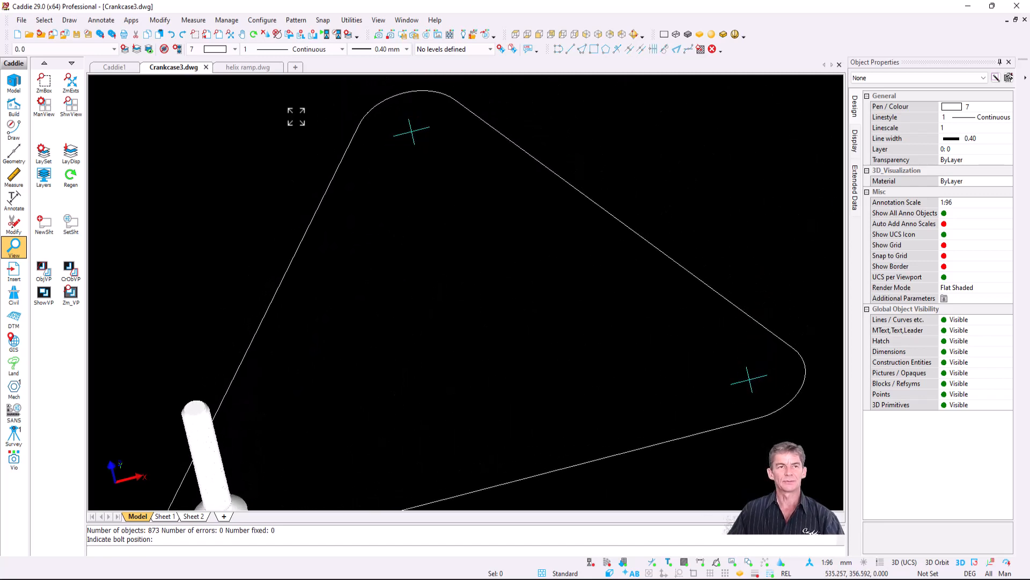
left_click(69, 20)
mouse_move(146, 135)
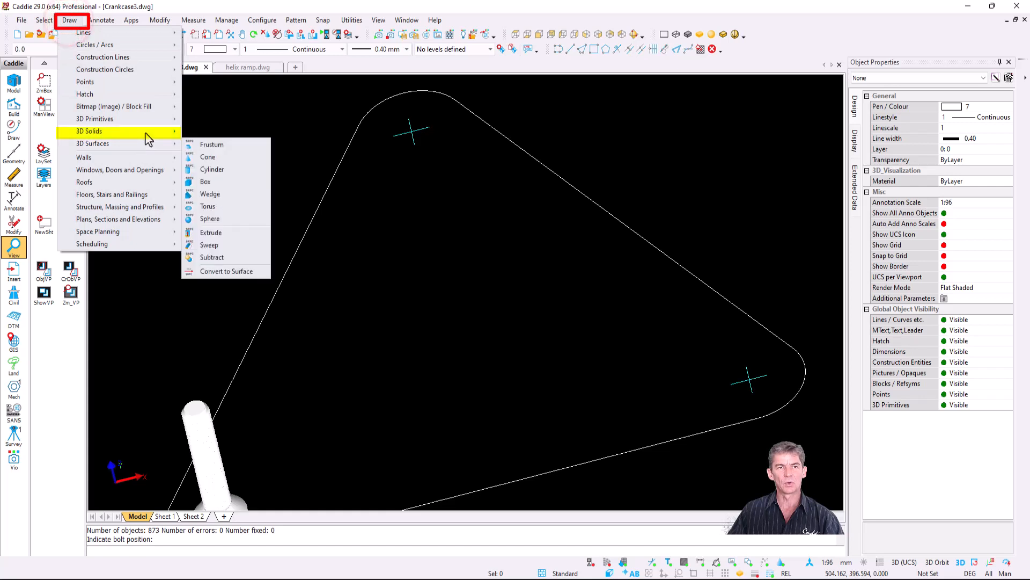
left_click(247, 322)
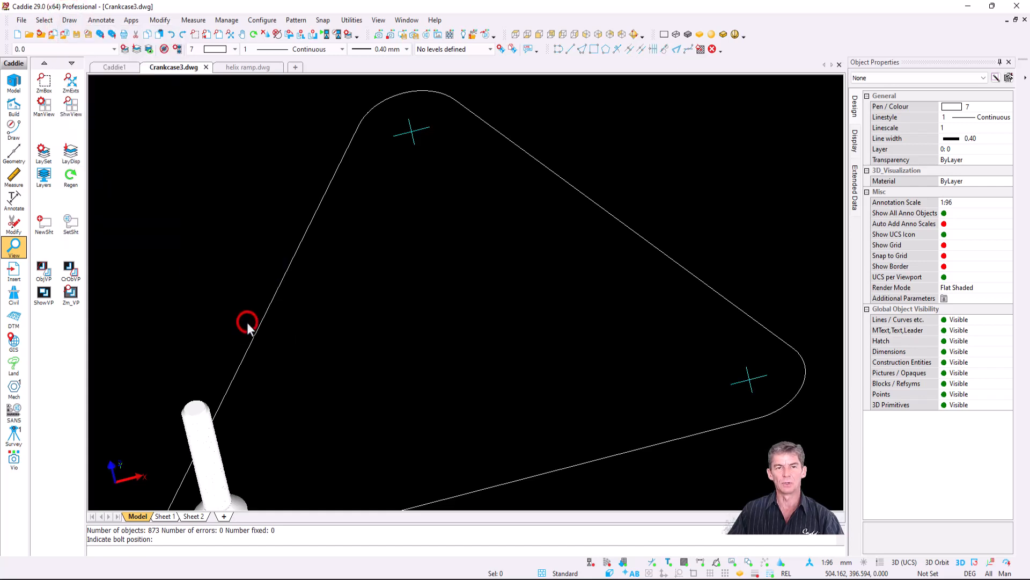
left_click(473, 262)
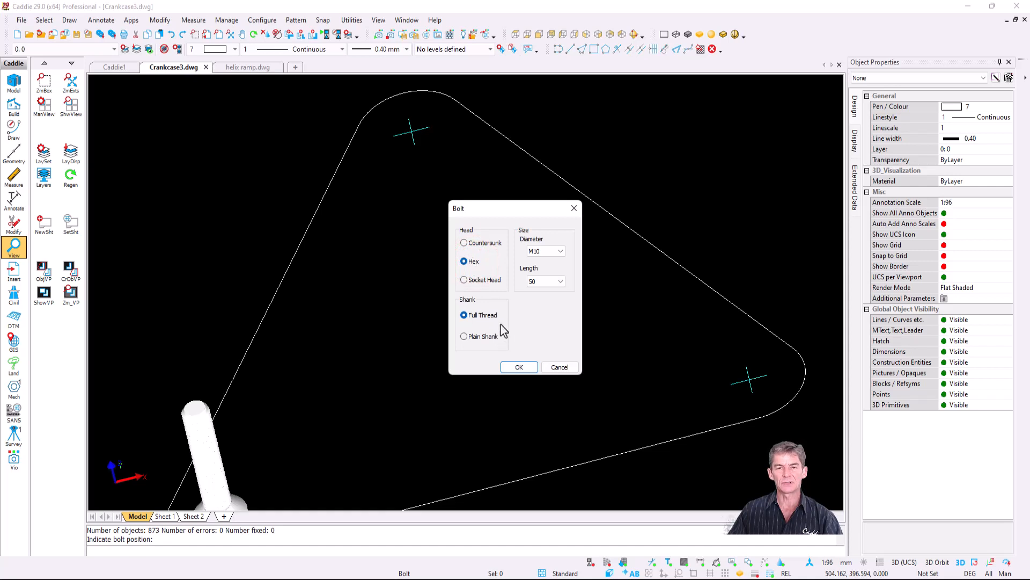
left_click(481, 340)
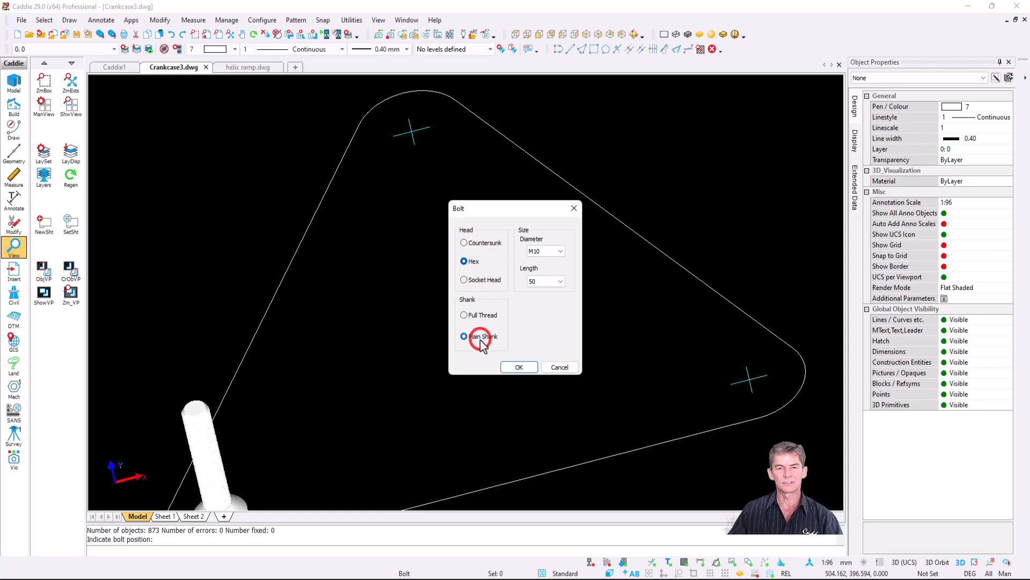
left_click(519, 368)
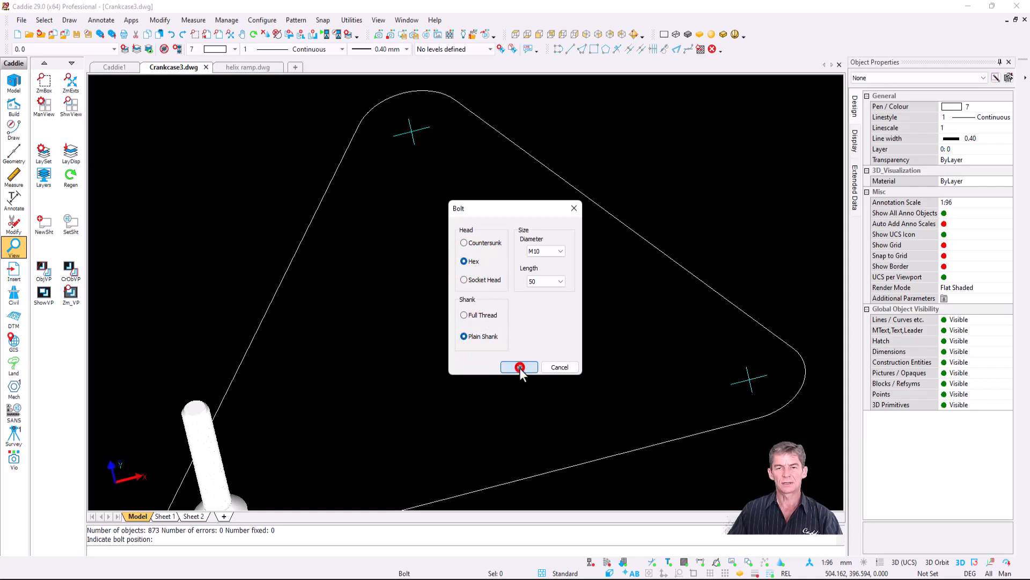
left_click(411, 134)
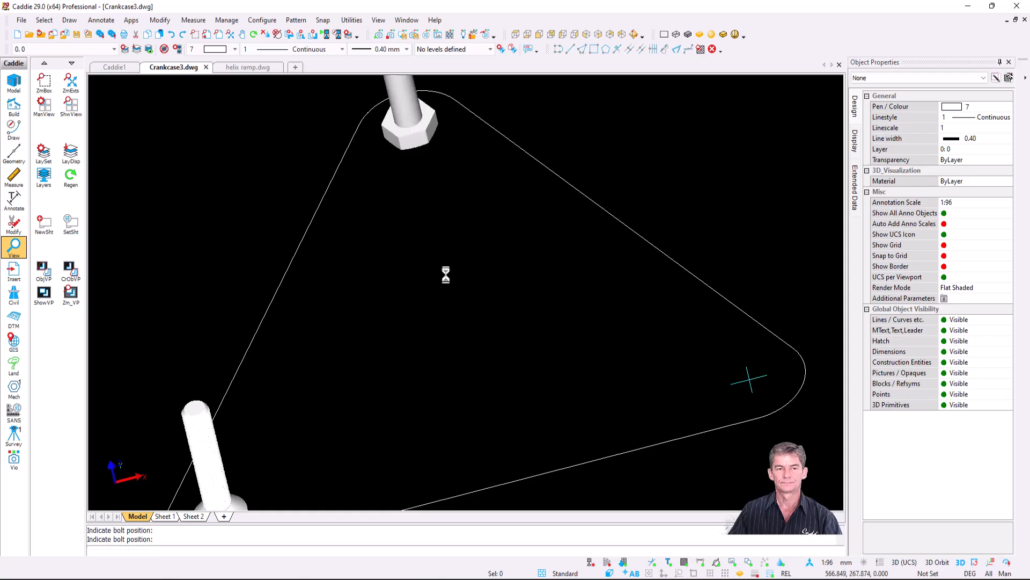
- Insert an M10 socket head bolt, 50 long with full thread, at the centre mark in the outline's remaining right corner
middle_click_drag(446, 275, 498, 299)
scroll(449, 338, "down", 2)
key("space")
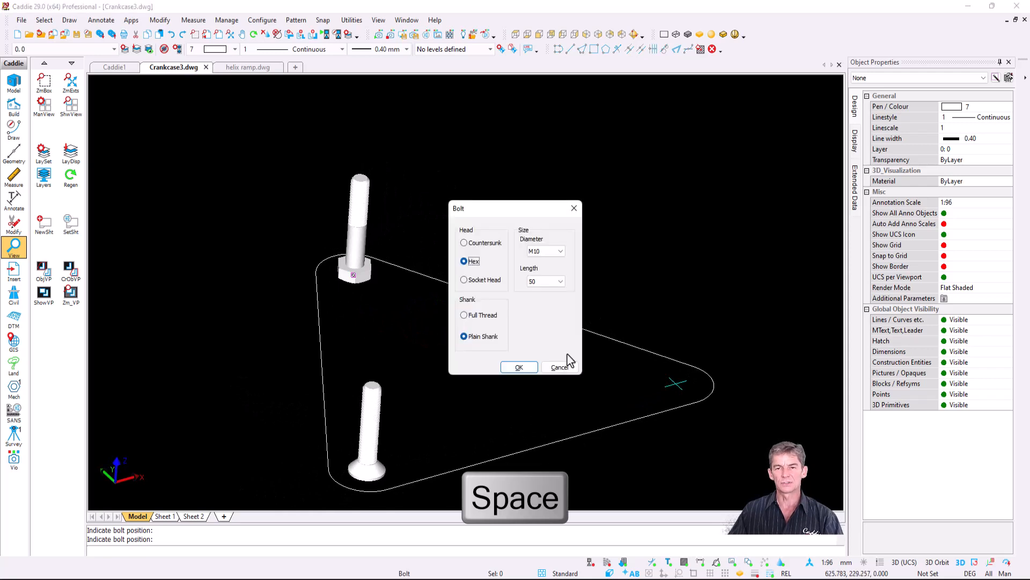
left_click(477, 280)
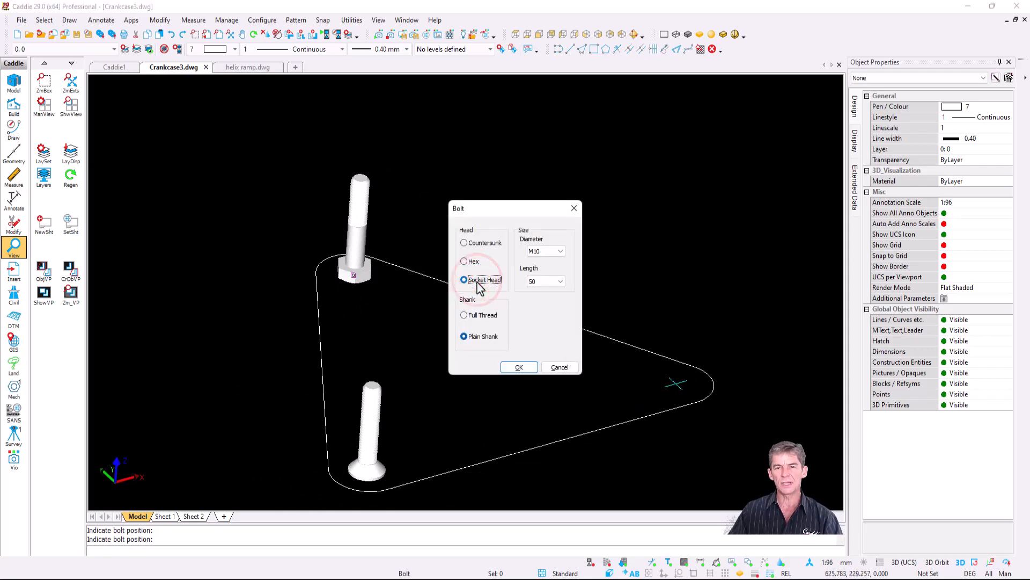
left_click(487, 316)
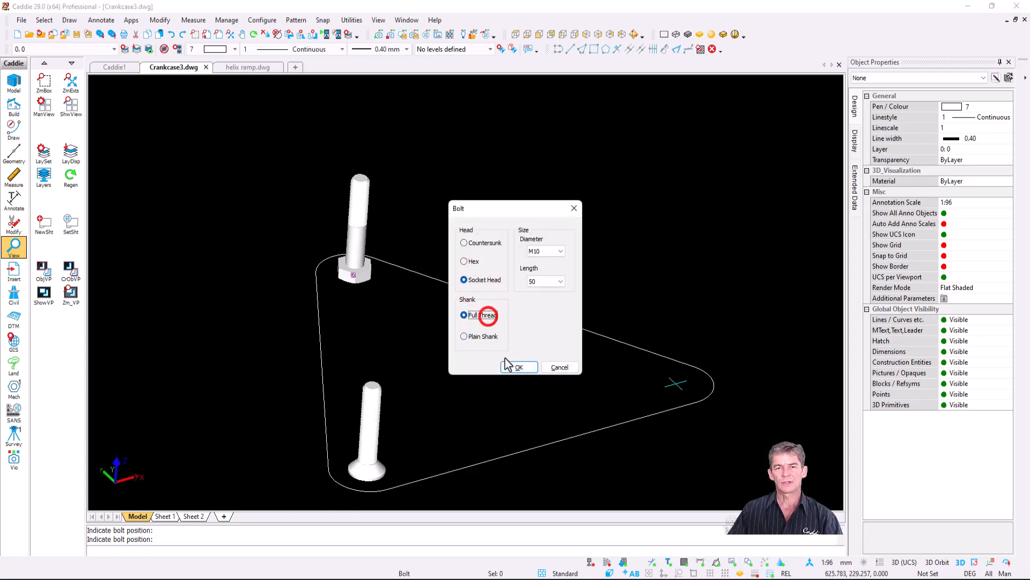
left_click(519, 365)
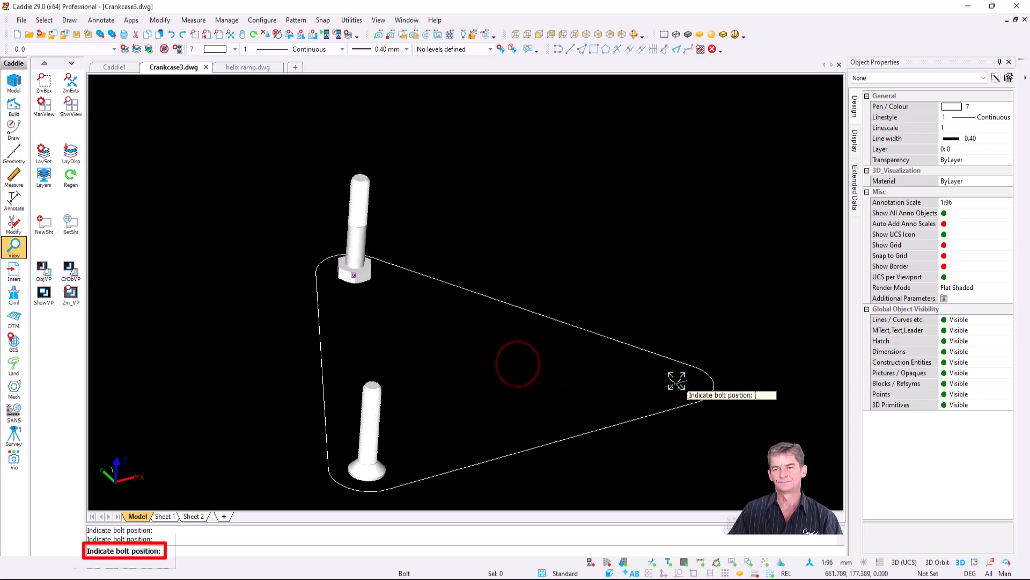
left_click(676, 382)
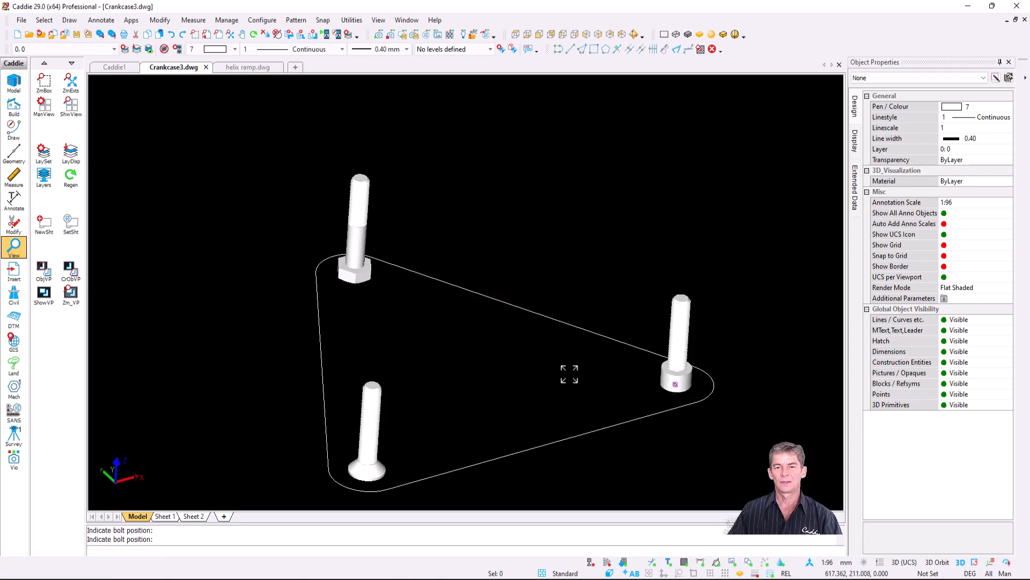
- Extrude the rounded triangular outline around the three bolts into a 3D solid with a height of 30
left_click_drag(569, 374, 467, 362)
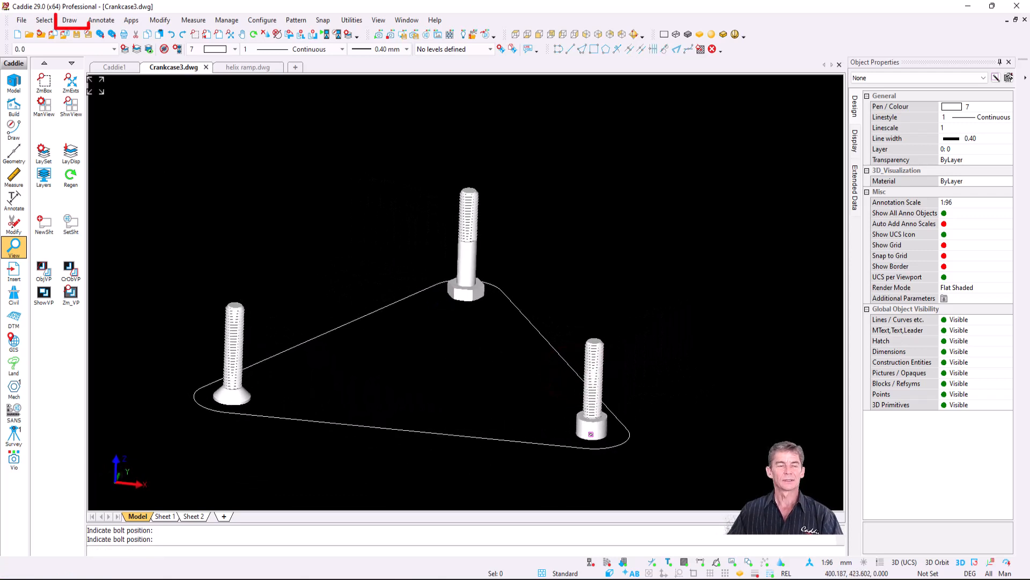
left_click(69, 19)
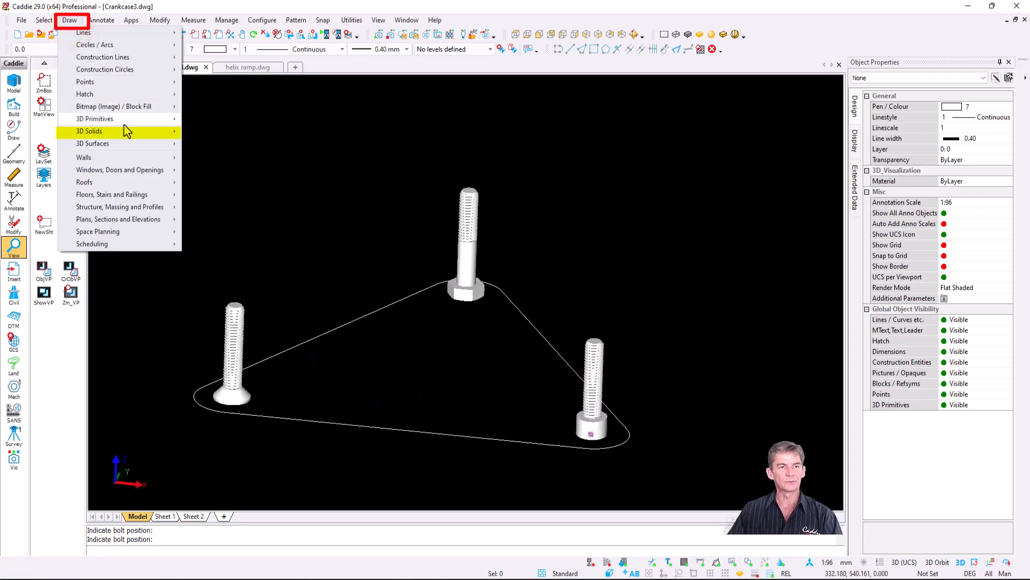
mouse_move(141, 132)
left_click(250, 225)
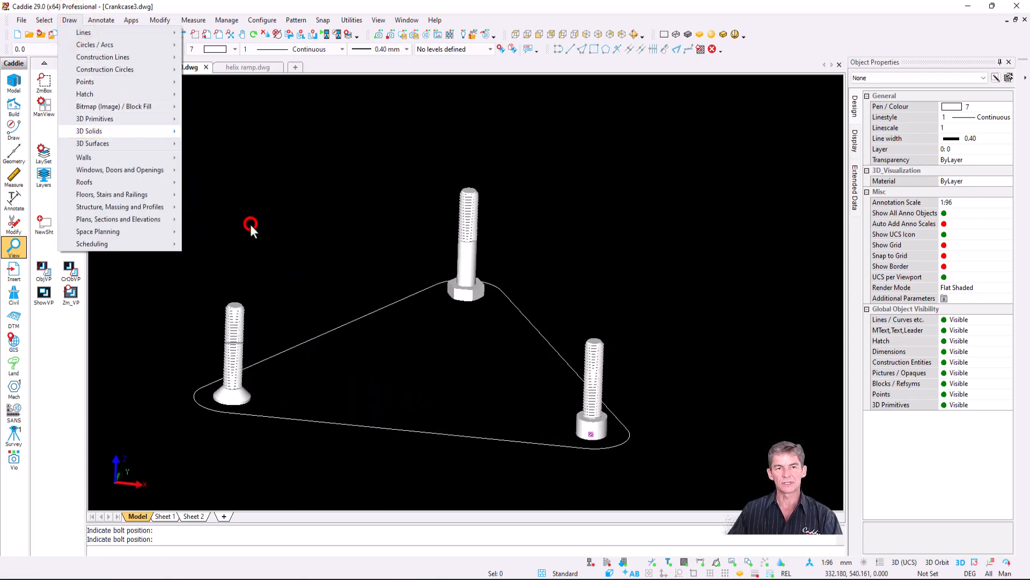
key("f")
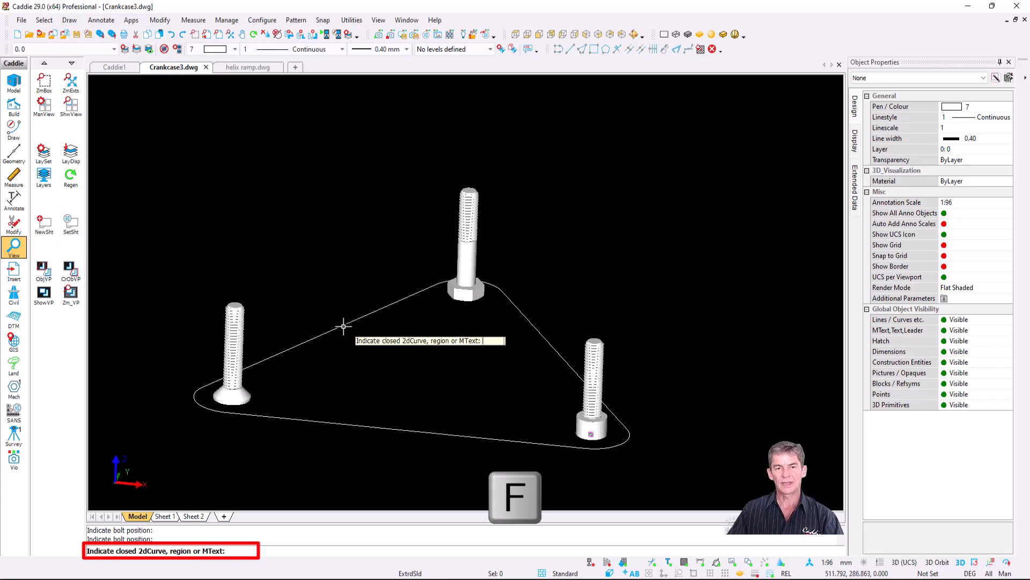
left_click(344, 325)
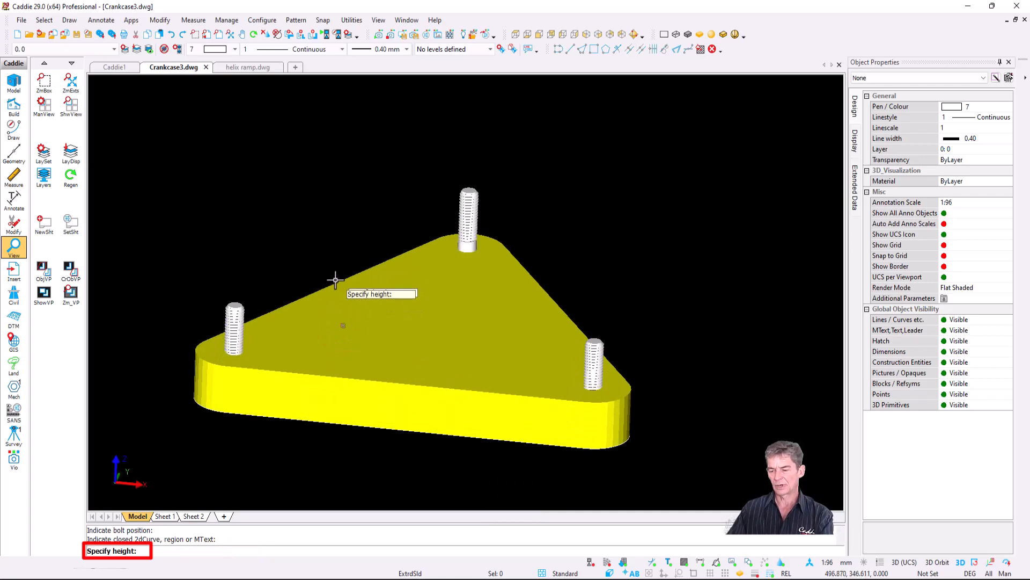
left_click(335, 280)
key("Escape")
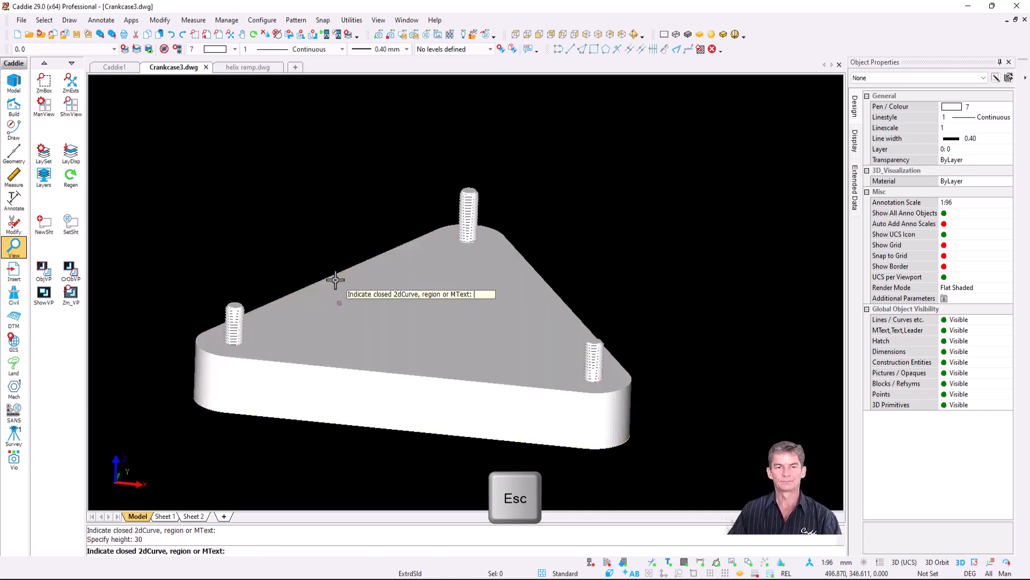
- Set the extruded triangular plate's transparency to 60%
left_click(425, 320)
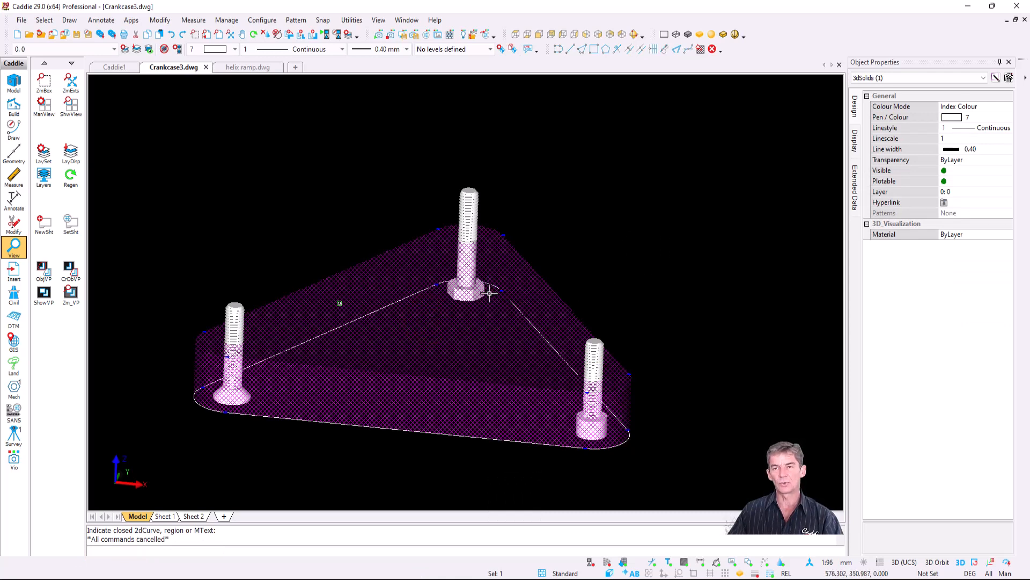
left_click(958, 160)
scroll(991, 217, "down", 8)
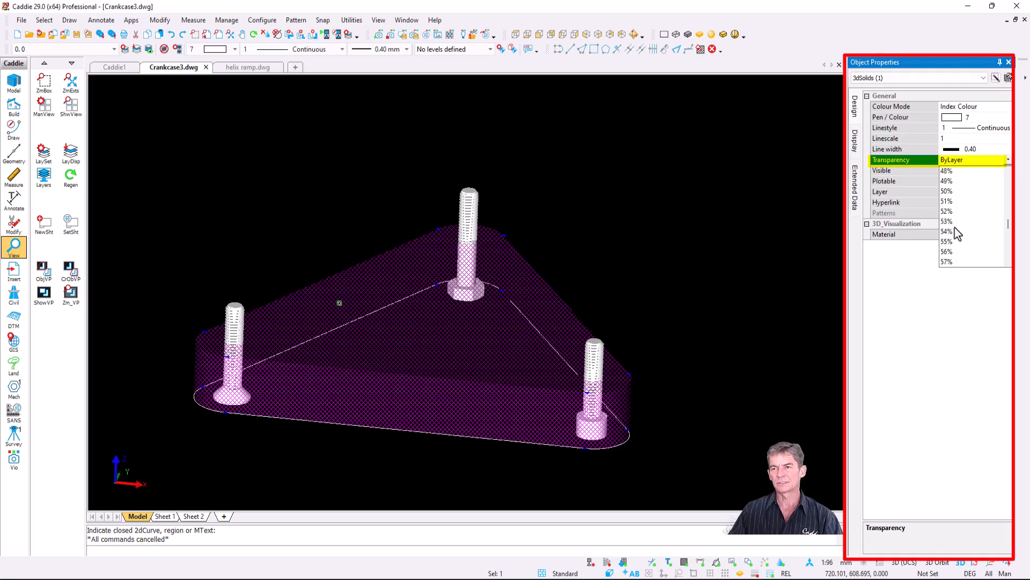
scroll(956, 236, "down", 2)
left_click(955, 242)
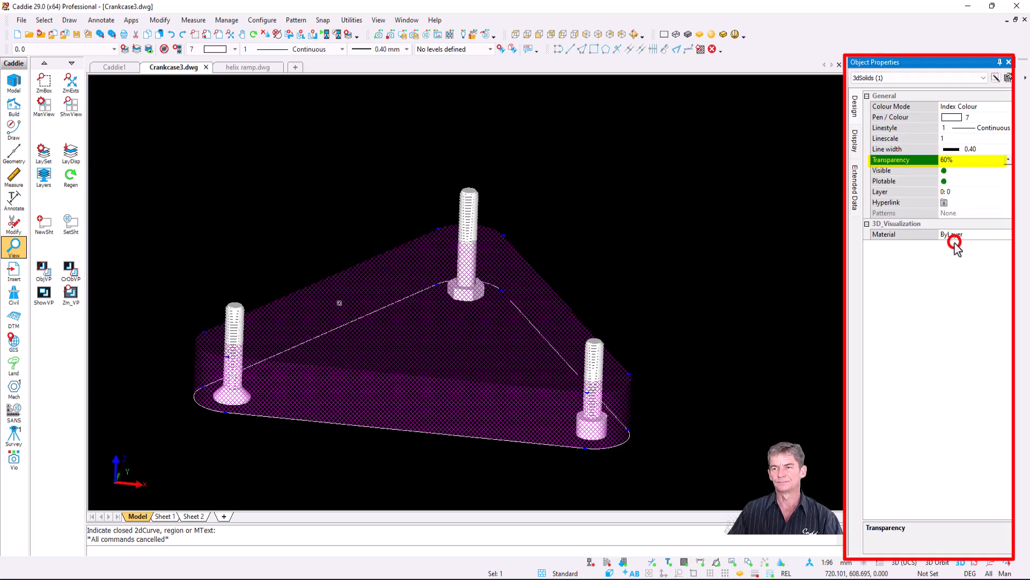
key("Escape")
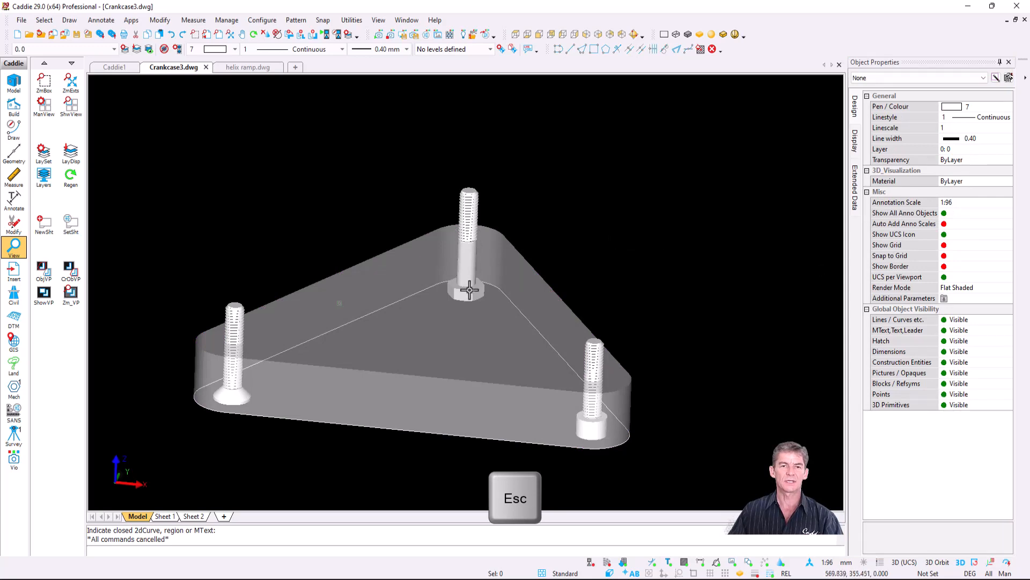
- Set the current UCS at a free point in front of the plate with an offset of 30
middle_click_drag(470, 290, 422, 272)
mouse_move(376, 305)
middle_mouse_down()
mouse_move(440, 302)
mouse_move(358, 298)
middle_mouse_up()
scroll(379, 305, "up", 2)
scroll(389, 296, "down", 2)
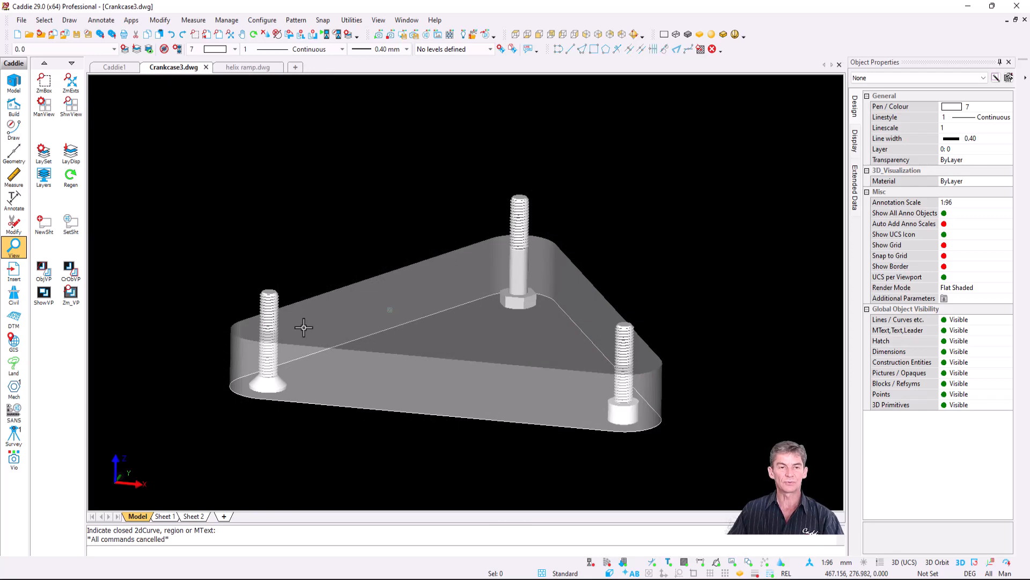
left_click(114, 483)
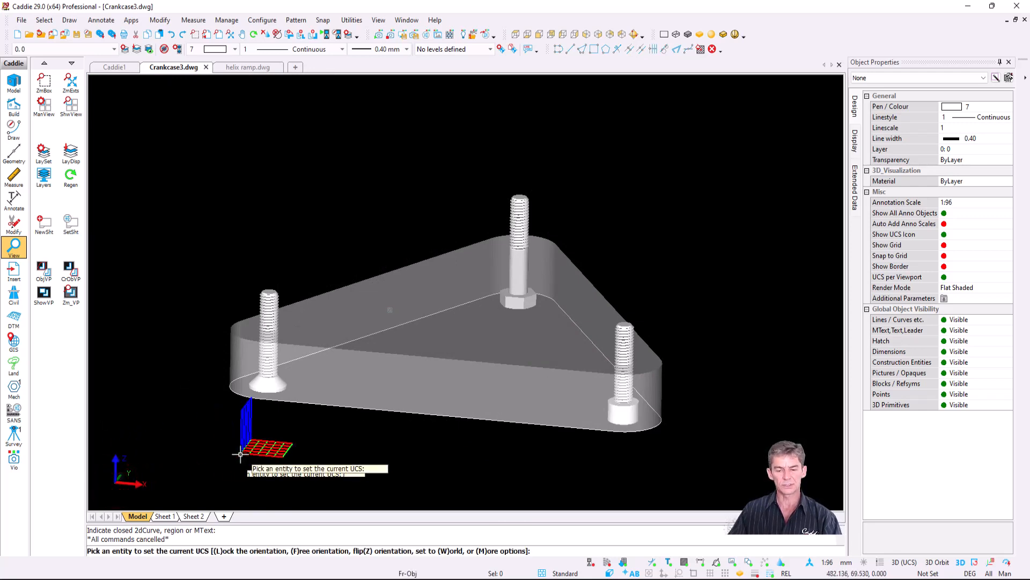
left_click(241, 453)
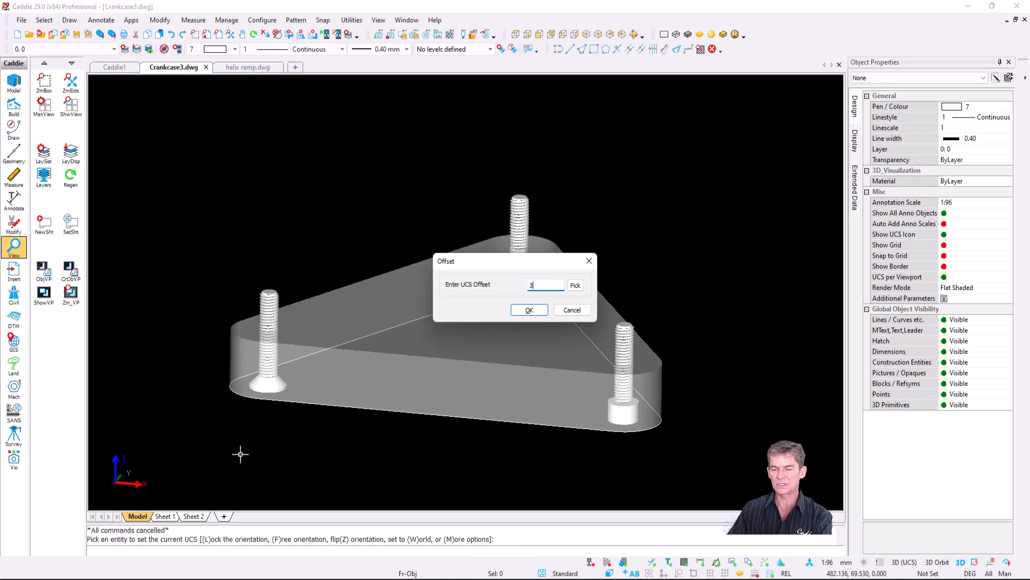
key("Return")
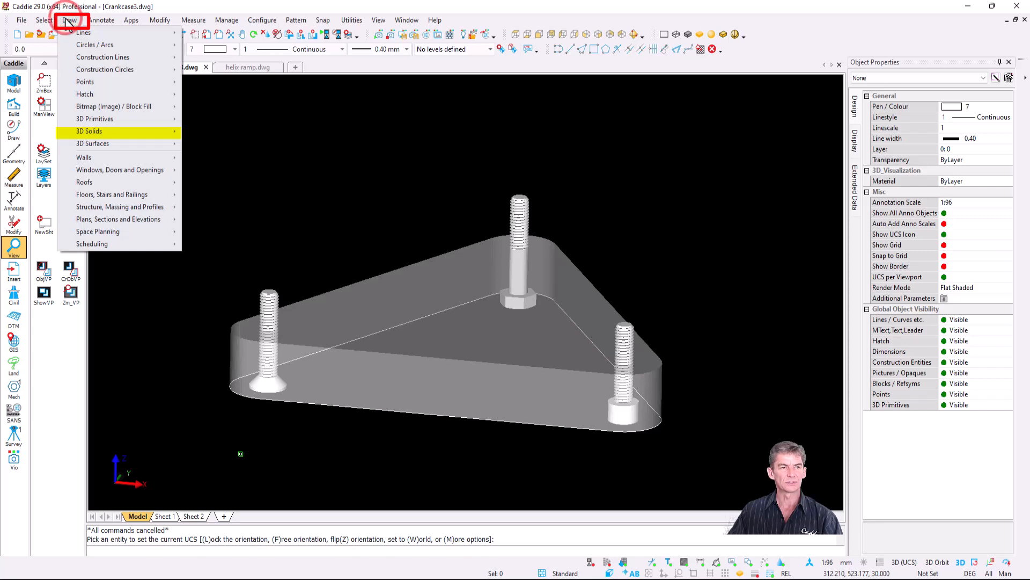
- Insert a nut on the countersunk bolt, switching to 2D mode and indicating the bolt's base for its position
mouse_move(150, 133)
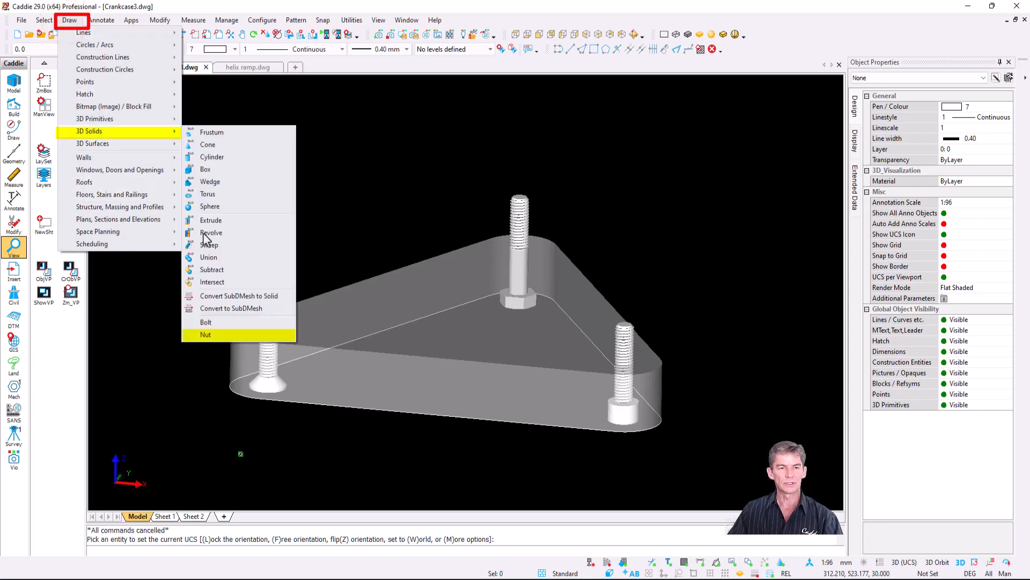
left_click(224, 333)
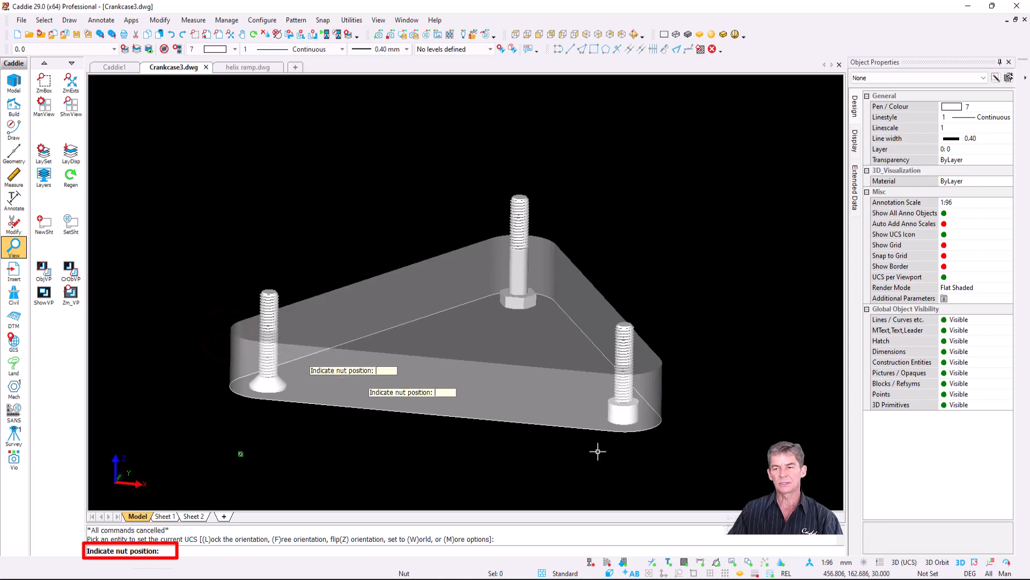
left_click(960, 562)
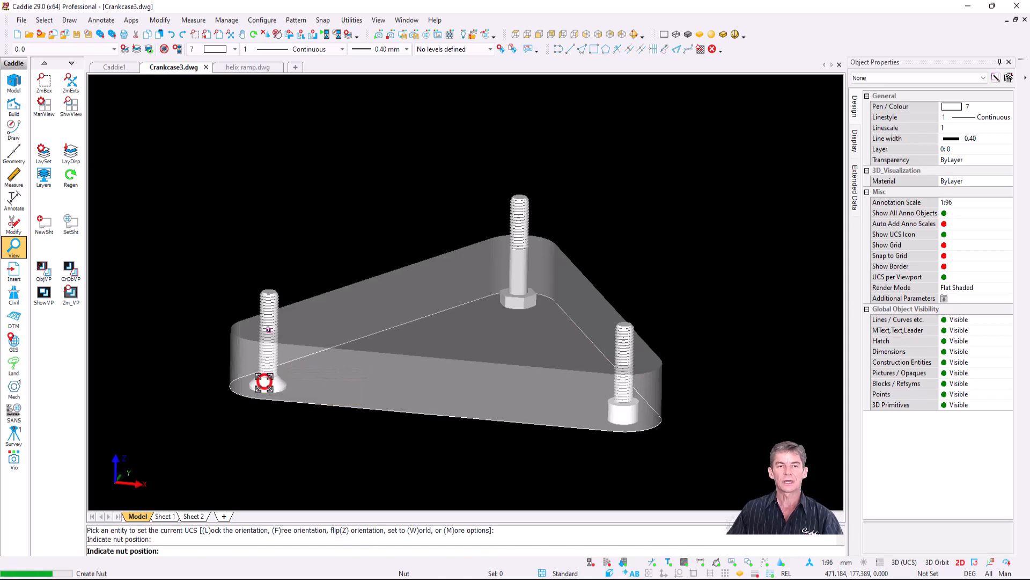
left_click(264, 383)
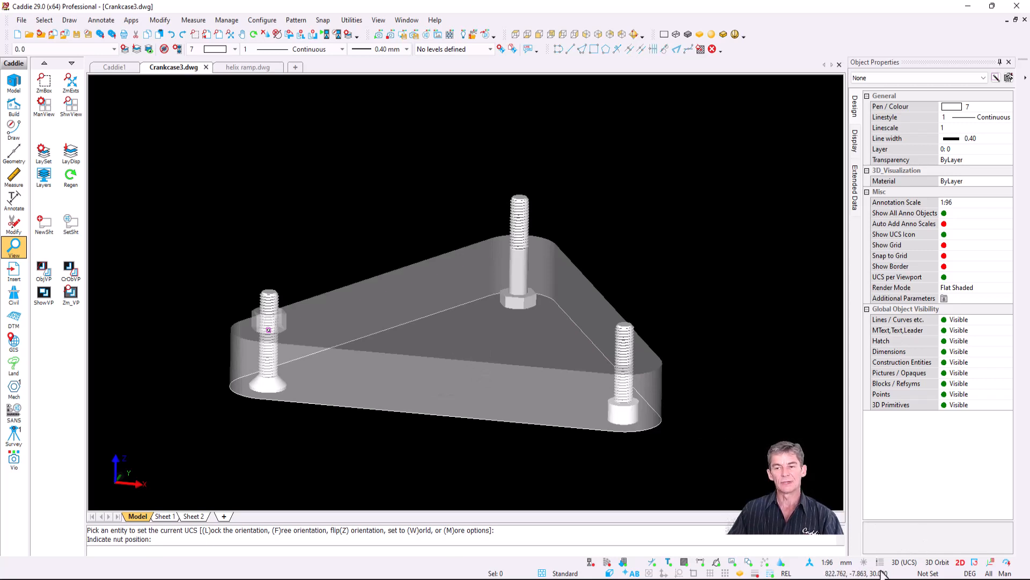
key("Escape")
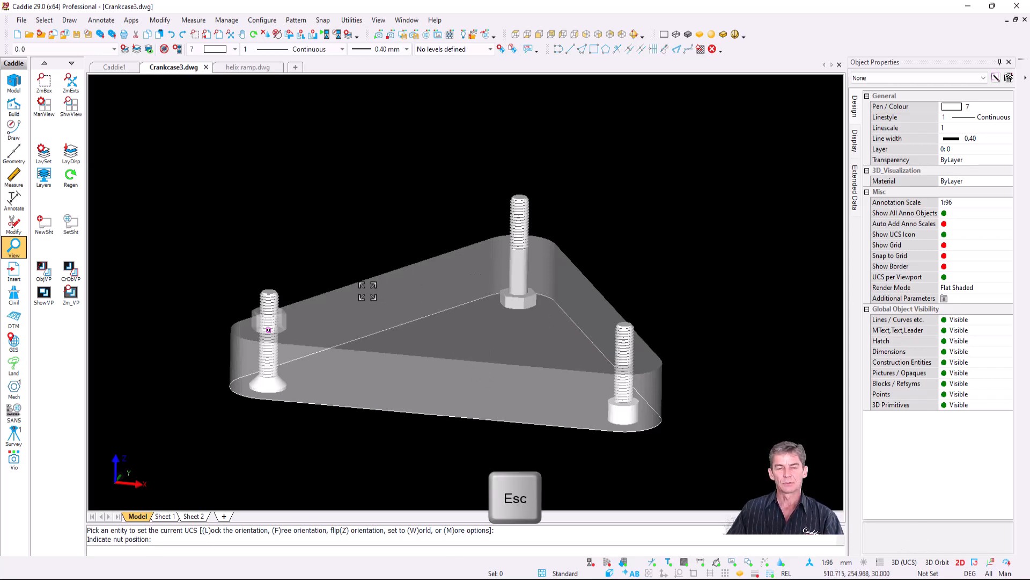
- Regenerate the drawing and inspect the nut on the countersunk bolt up close
middle_click_drag(317, 298, 283, 314)
key("r")
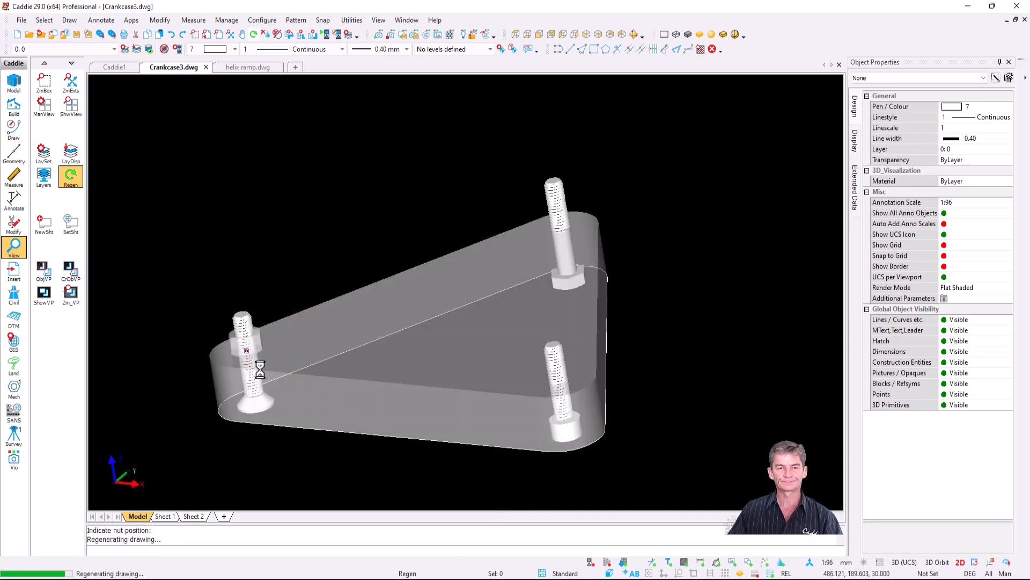
scroll(252, 370, "up", 5)
scroll(258, 344, "down", 6)
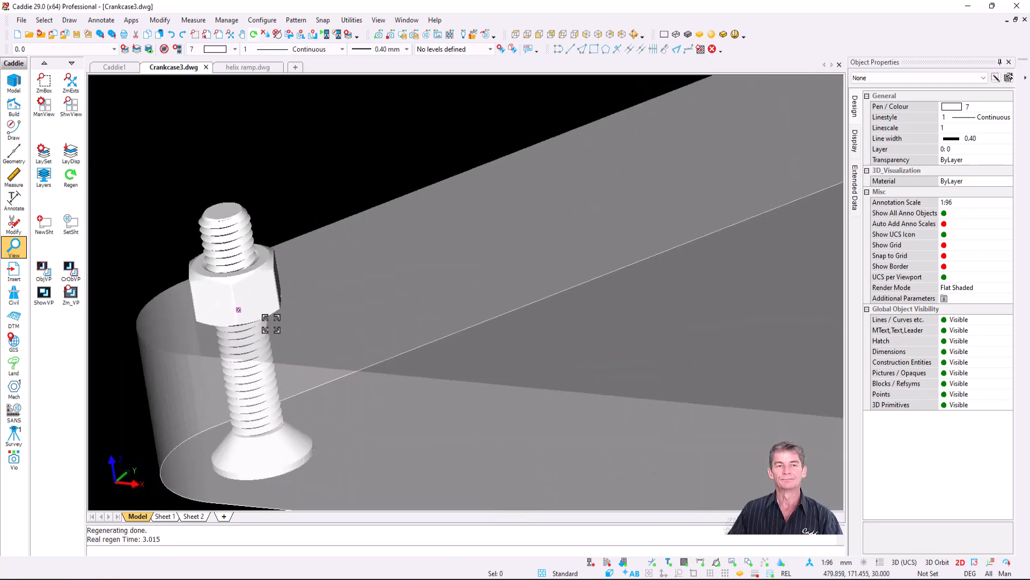
- Union the triangular plate with the hex bolt in its rear corner
middle_click_drag(391, 336, 475, 332)
scroll(602, 227, "up", 3)
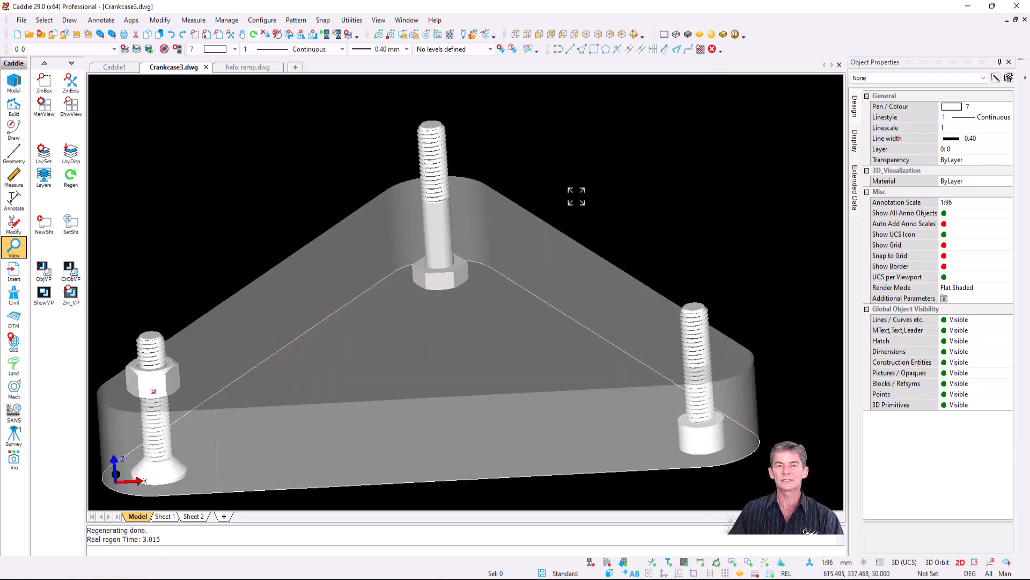
left_click(70, 22)
mouse_move(128, 134)
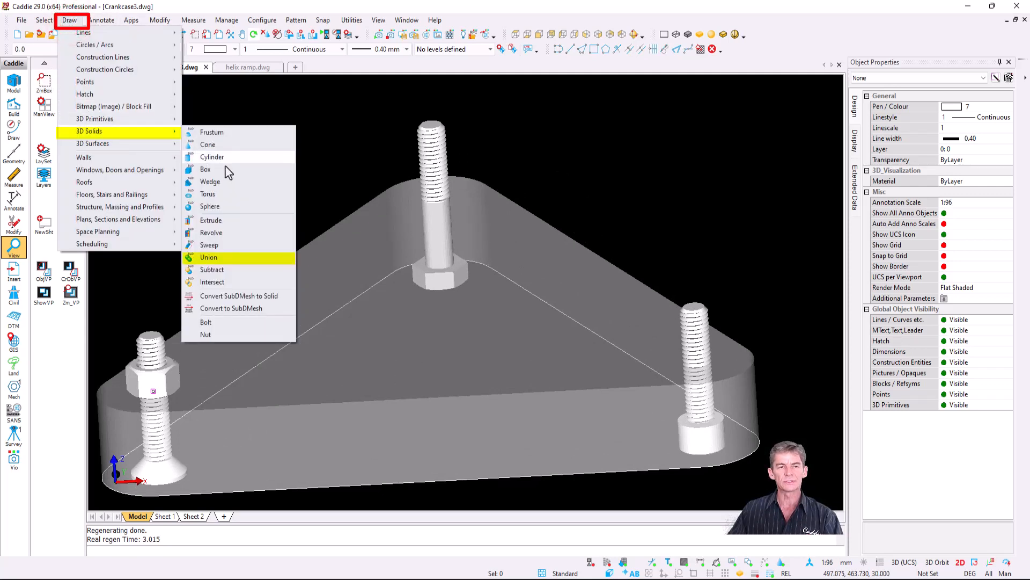
left_click(247, 258)
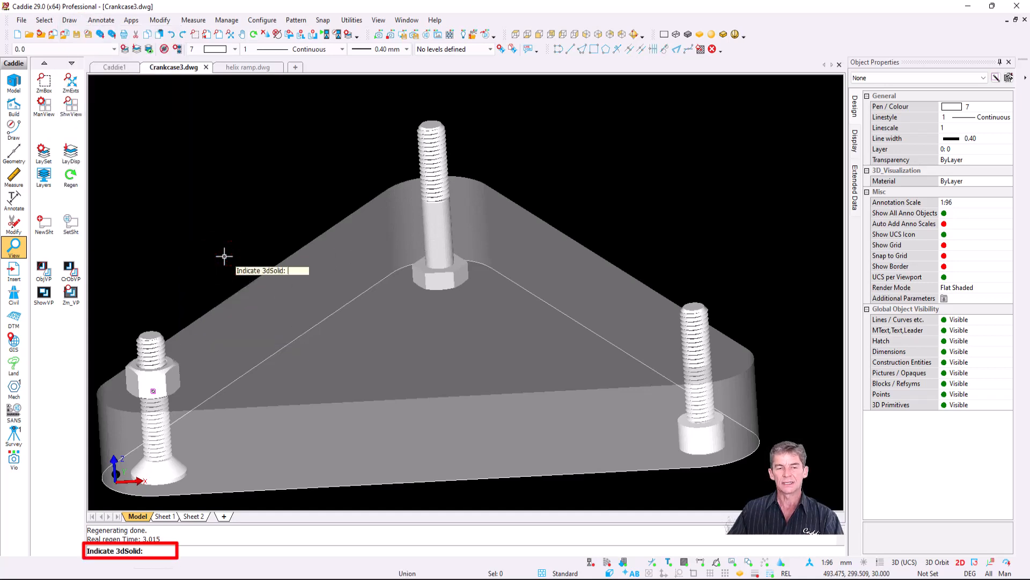
left_click(407, 323)
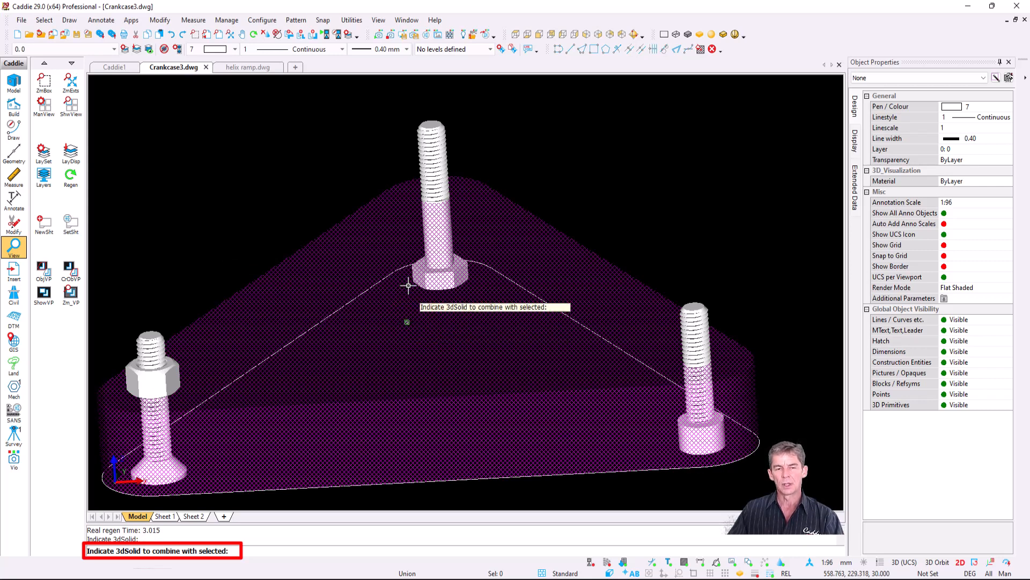
left_click(430, 141)
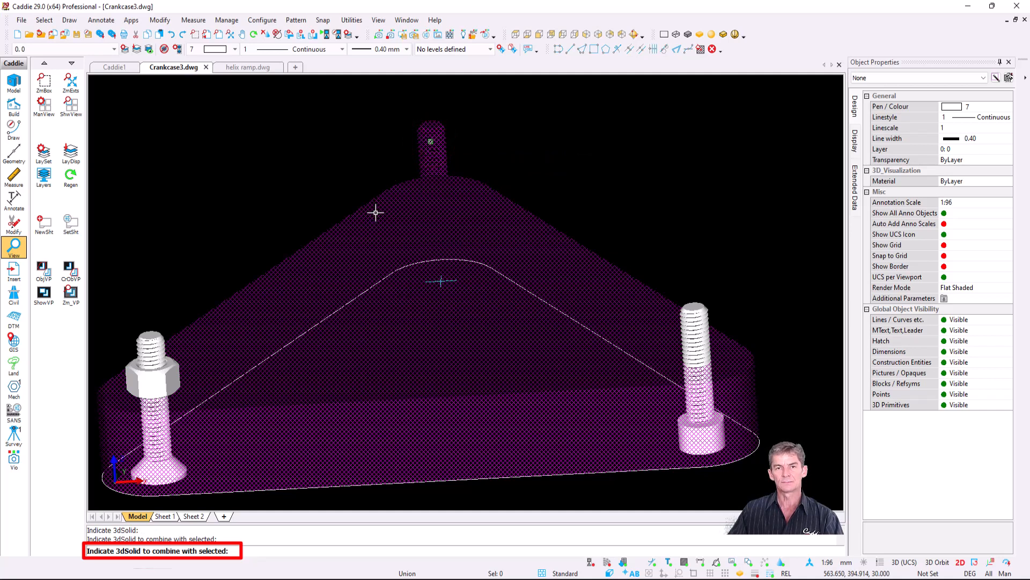
key("Escape")
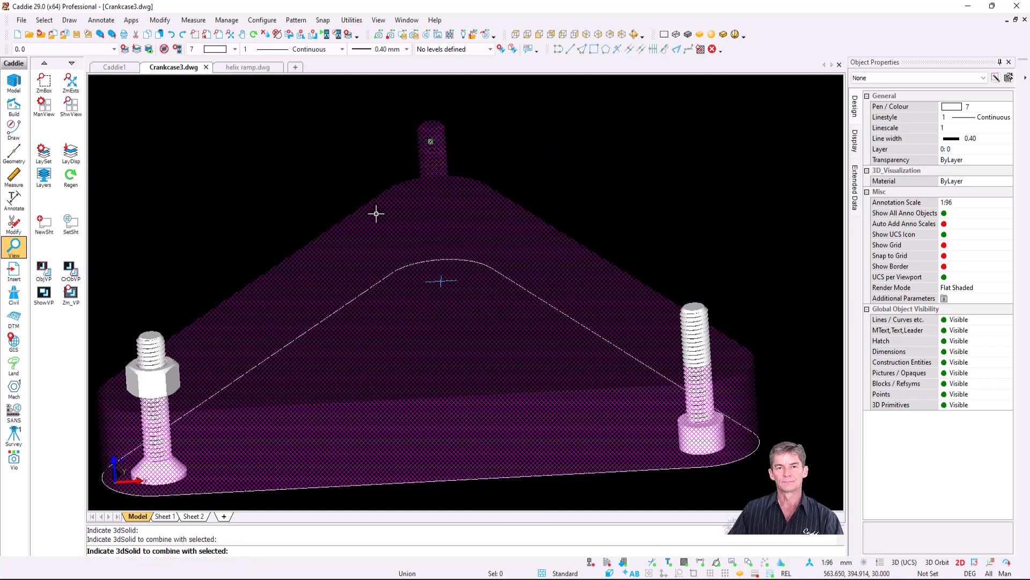
- Examine the combined solid by selecting it and inspecting where the hex bolt merges with the plate
left_click(389, 217)
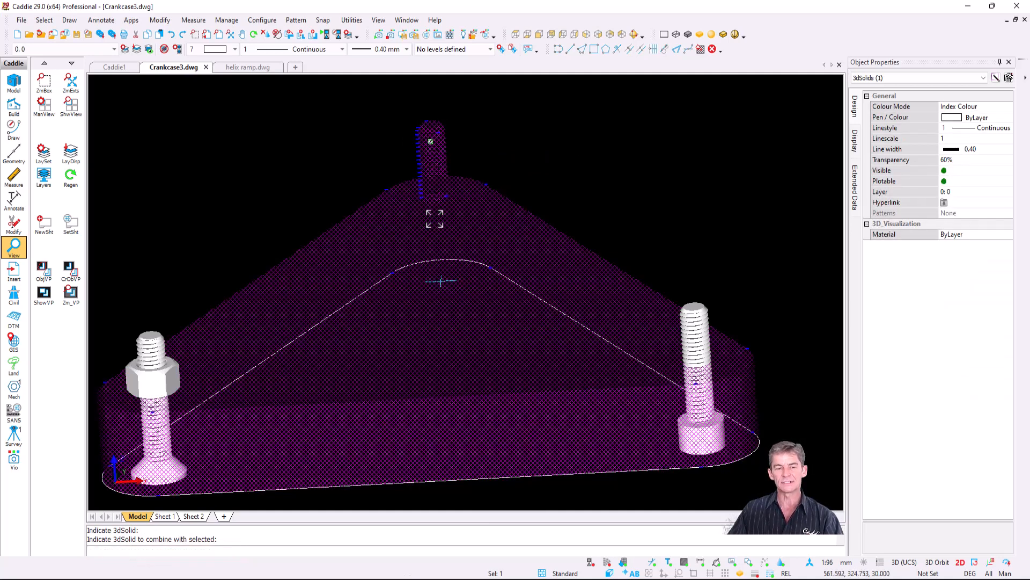
key("Escape")
middle_click_drag(435, 231, 456, 227)
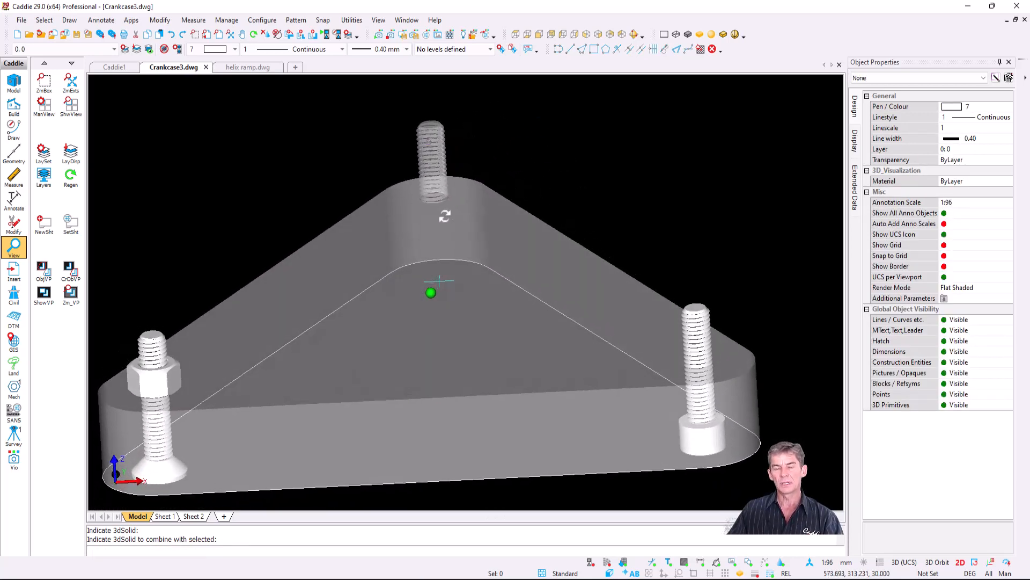
scroll(440, 184, "up", 3)
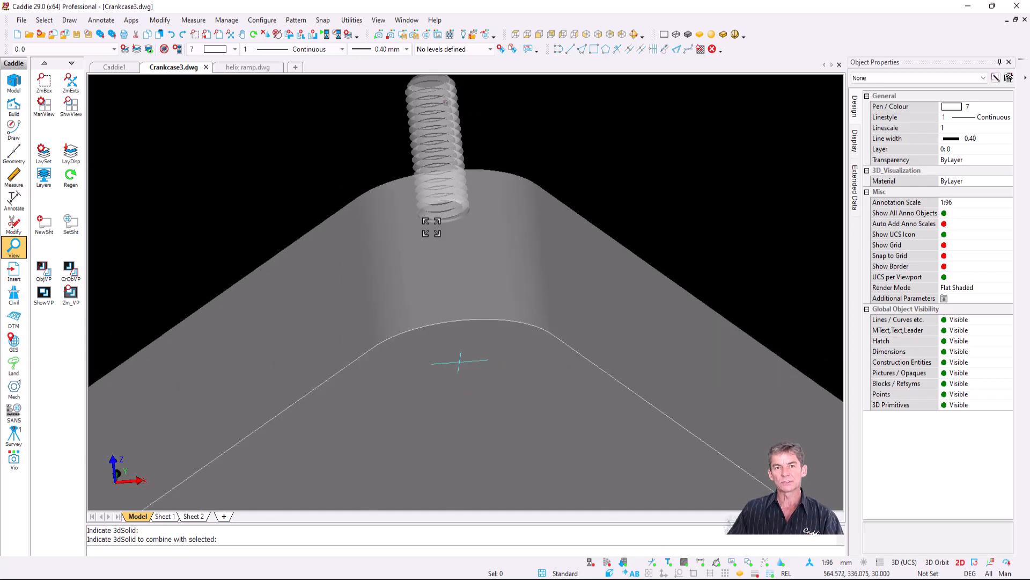
scroll(432, 226, "down", 2)
middle_click_drag(428, 253, 398, 226)
scroll(417, 254, "down", 2)
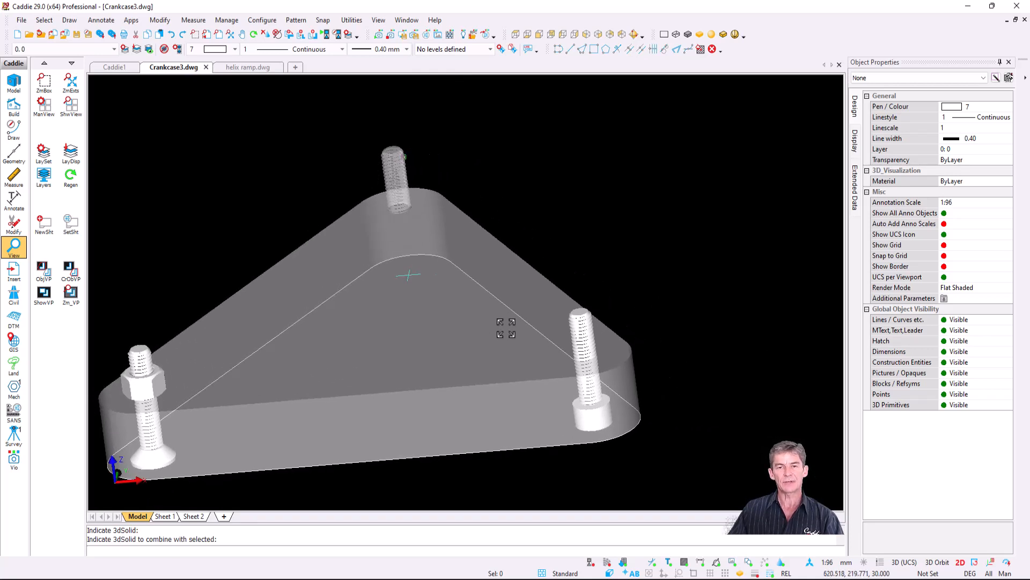
left_click_drag(543, 373, 590, 371)
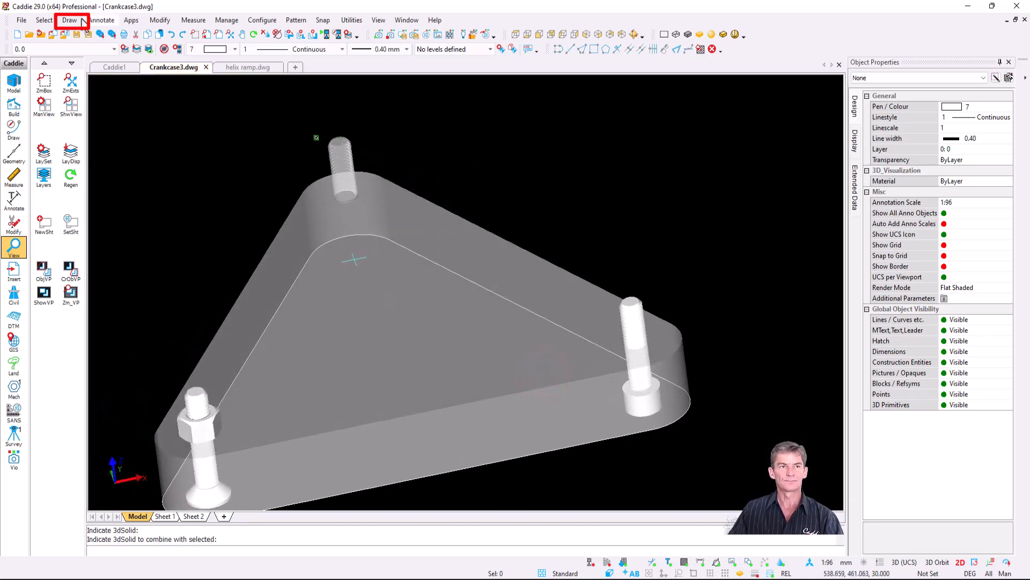
- Subtract the socket head bolt from the triangular plate solid
left_click(82, 20)
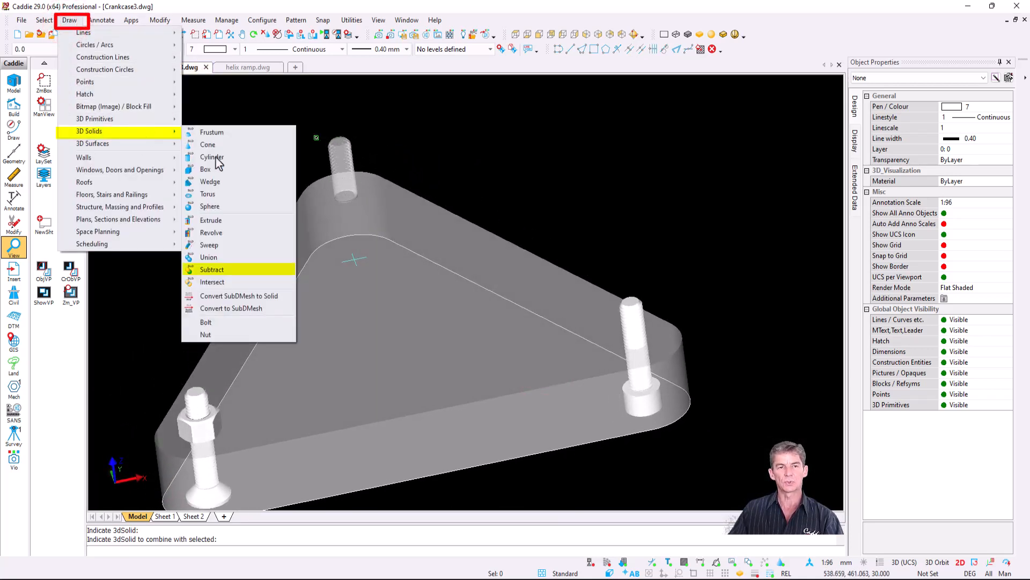
left_click(244, 269)
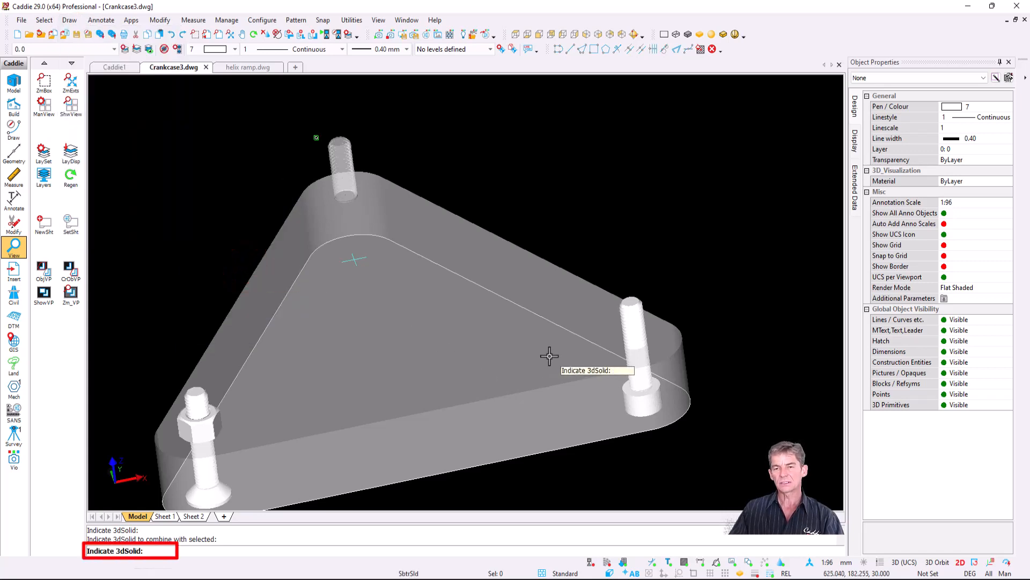
left_click(549, 355)
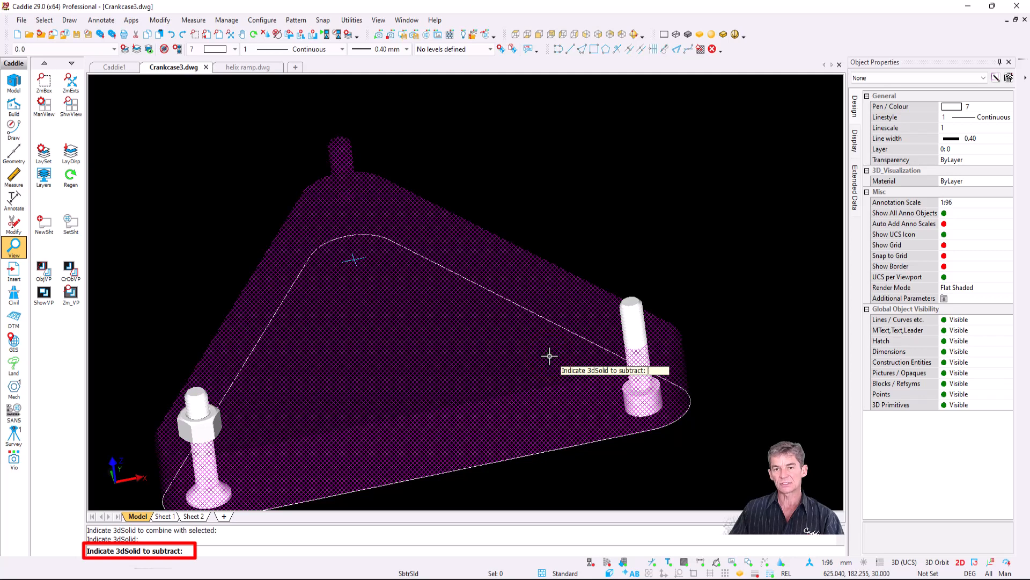
left_click(631, 315)
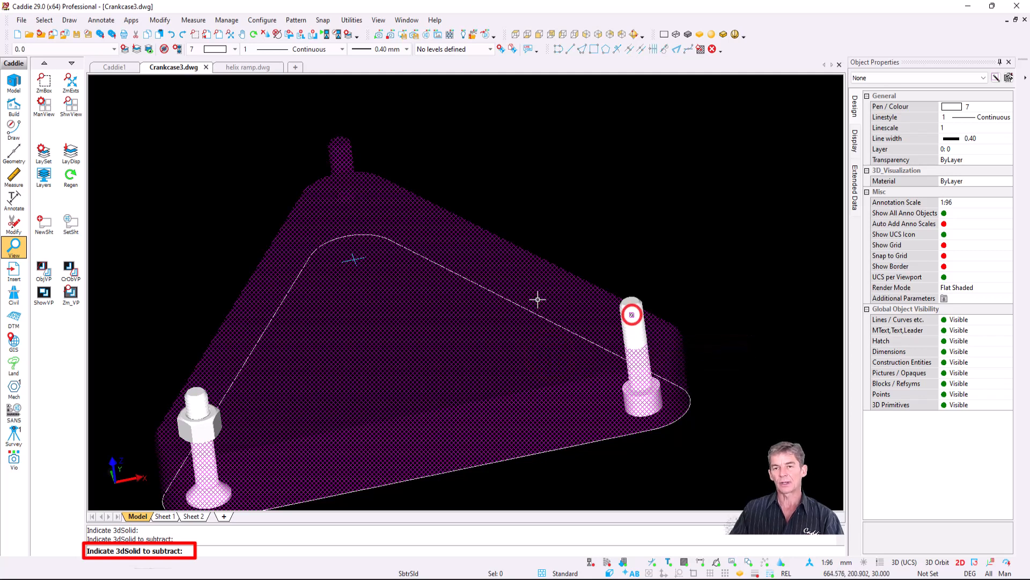
key("Return")
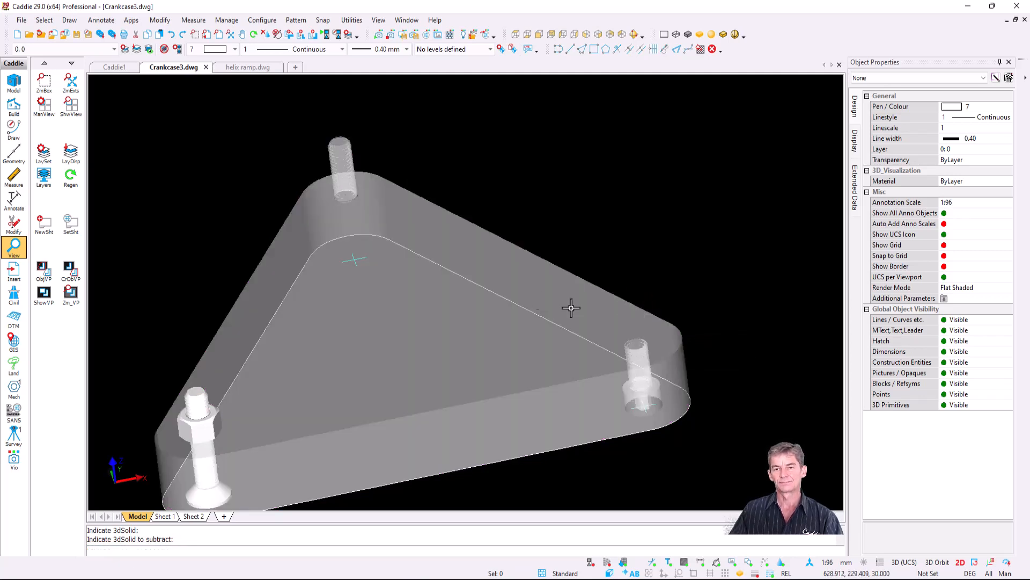
- Examine the recess and threaded hole cut by the socket head bolt from several angles
scroll(691, 332, "up", 3)
scroll(614, 309, "down", 1)
middle_click_drag(615, 271, 631, 202)
mouse_move(538, 296)
middle_mouse_down("shift")
mouse_move(509, 352)
mouse_move(515, 328)
mouse_move(475, 67)
middle_mouse_up("shift")
scroll(538, 251, "up", 4)
middle_click_drag(396, 314, 452, 281, "shift")
scroll(438, 296, "down", 6)
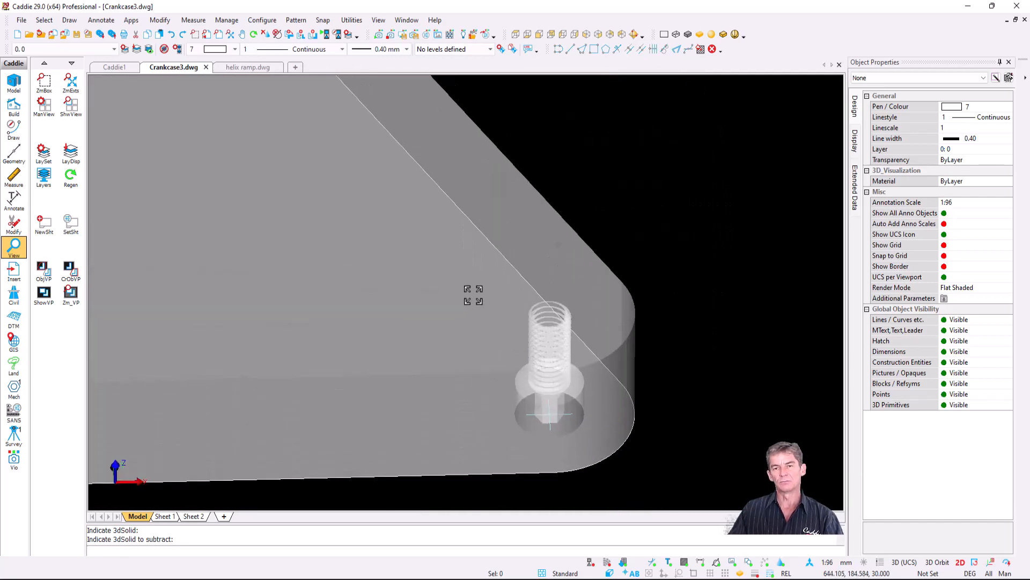
scroll(438, 295, "down", 5)
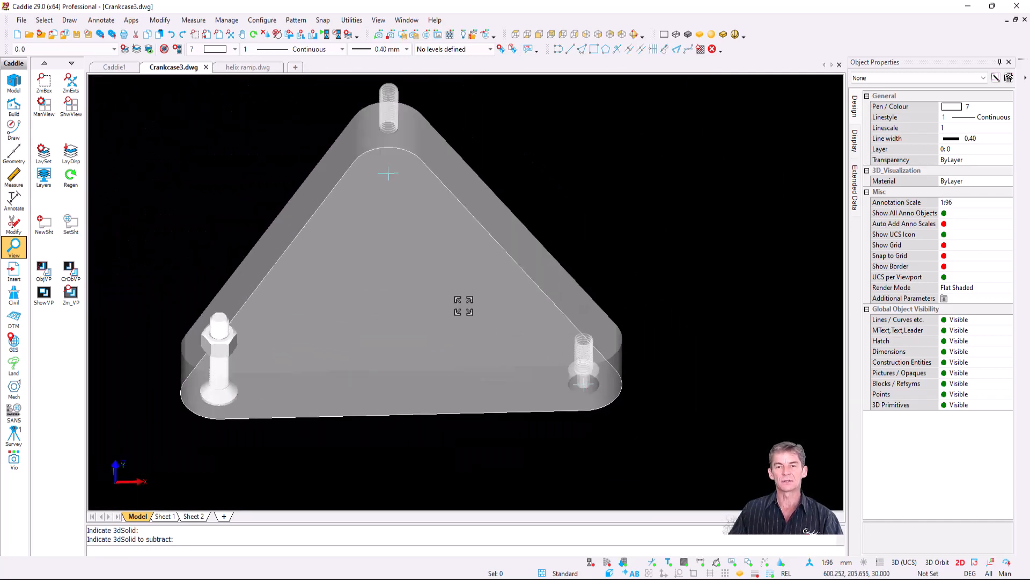
middle_click_drag(486, 302, 408, 336)
scroll(407, 337, "up", 1)
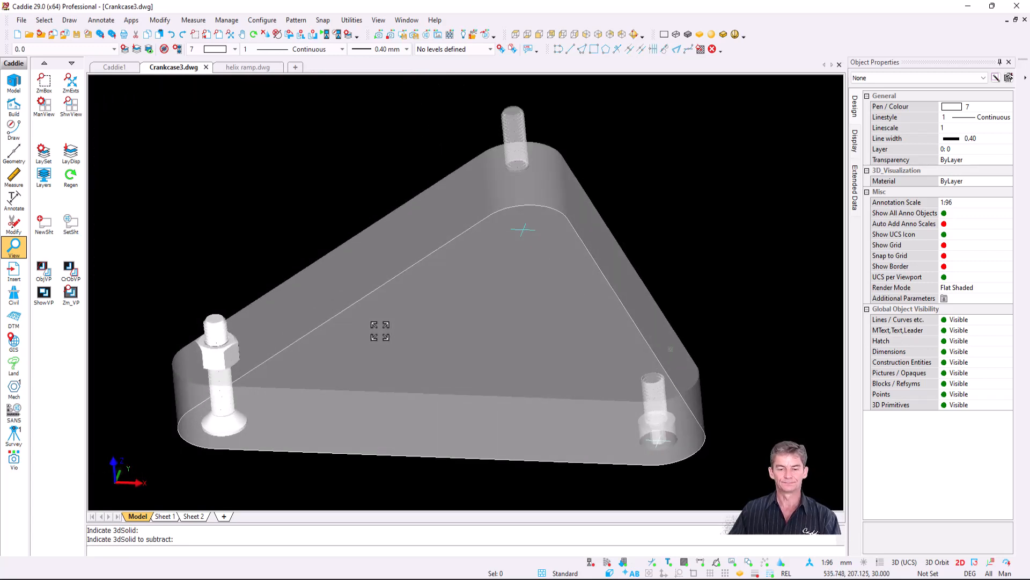